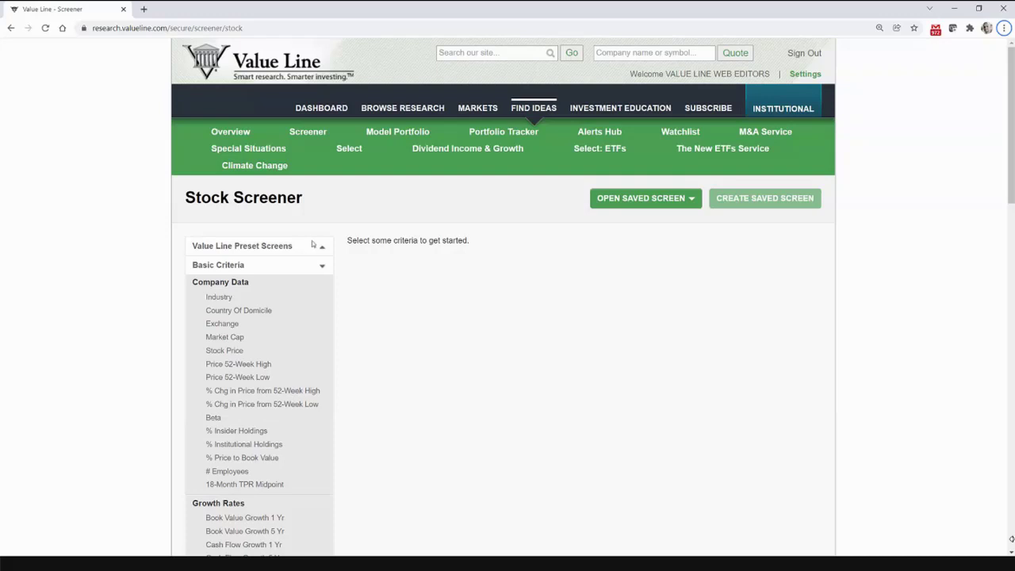
Step: Reload the Stock Screener page and zoom it to 150%
left_click(46, 28)
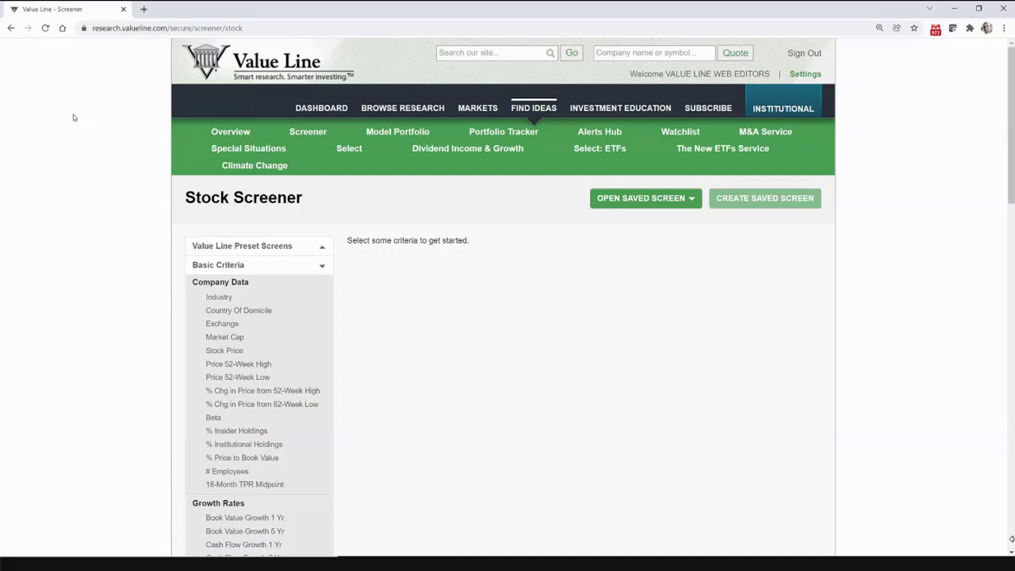
key("ctrl+plus")
key("ctrl+plus")
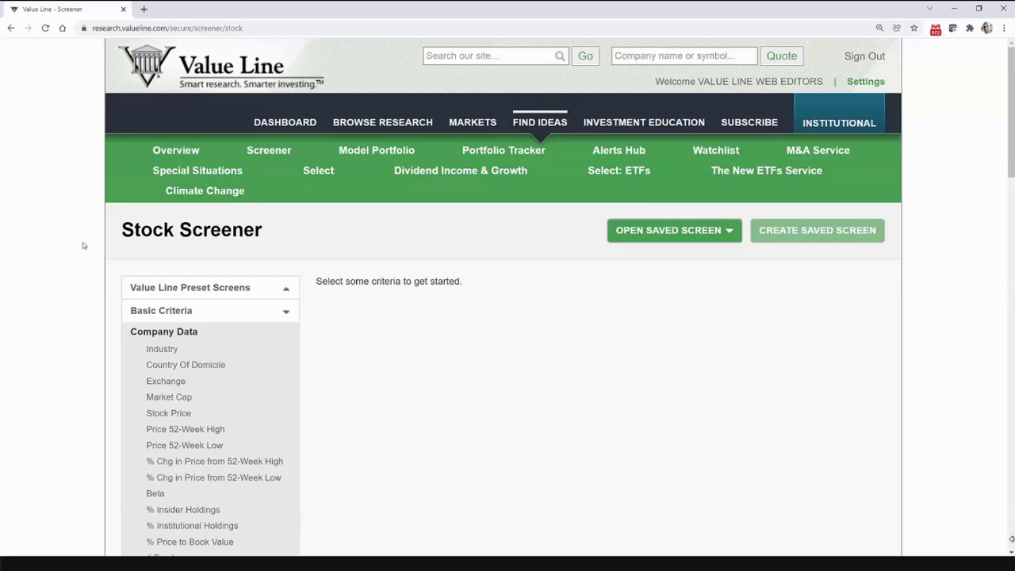
Step: Switch to the Dashboard and scroll down to the Featured Commentaries
left_click(263, 123)
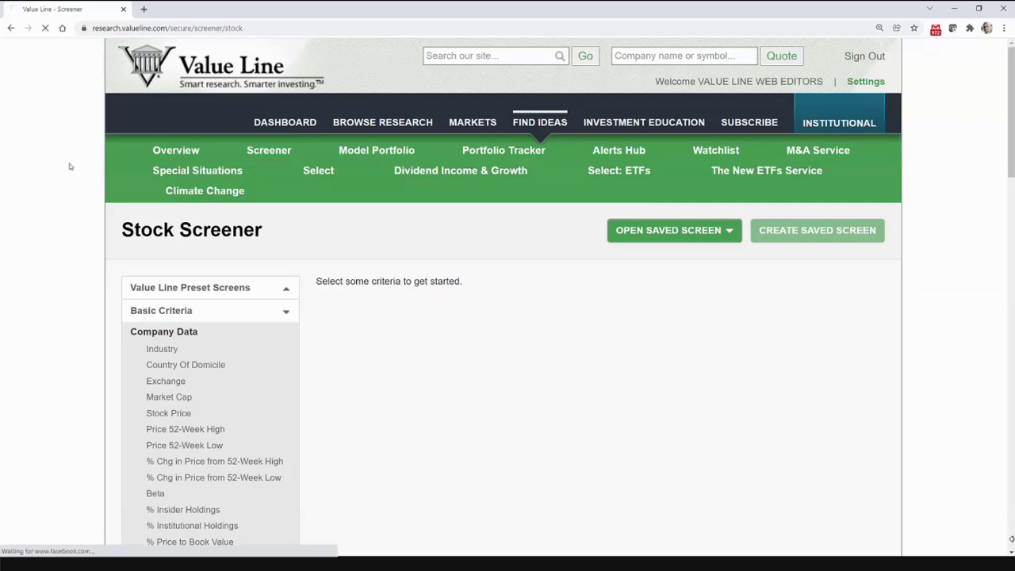
scroll(66, 188, "down", 1)
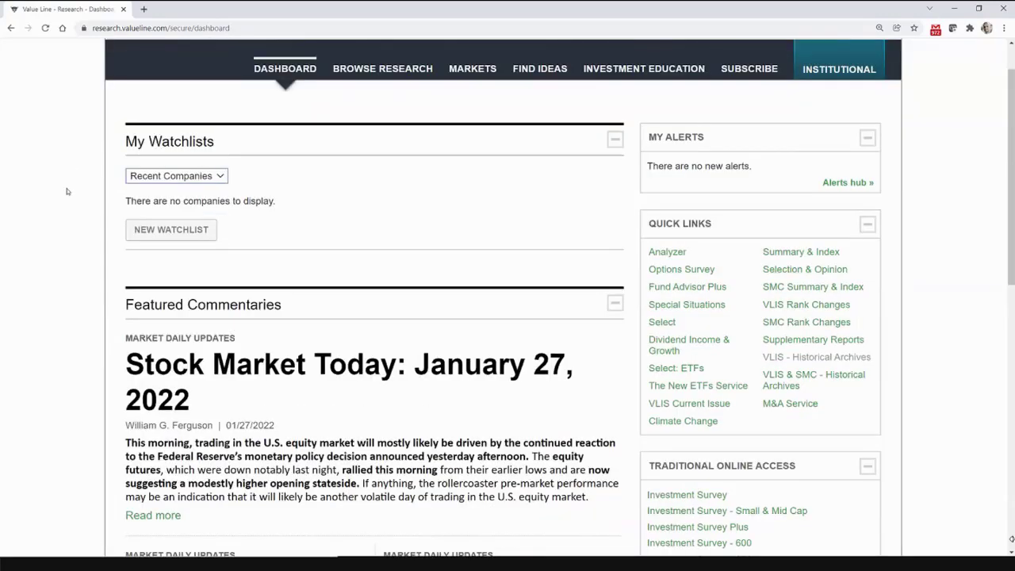
scroll(67, 191, "down", 3)
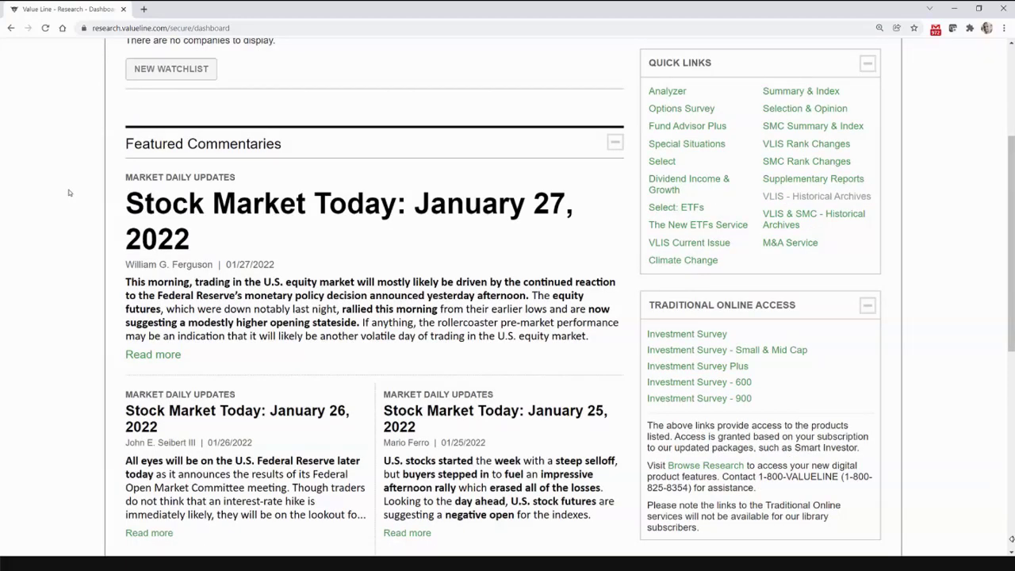
scroll(69, 192, "down", 1)
scroll(69, 192, "up", 1)
left_click(45, 28)
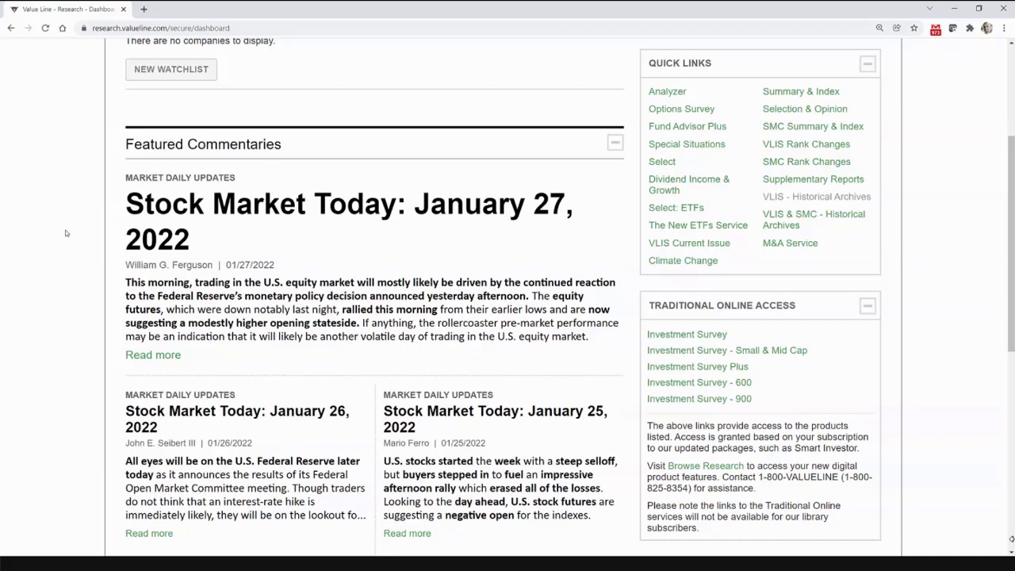
left_click(45, 28)
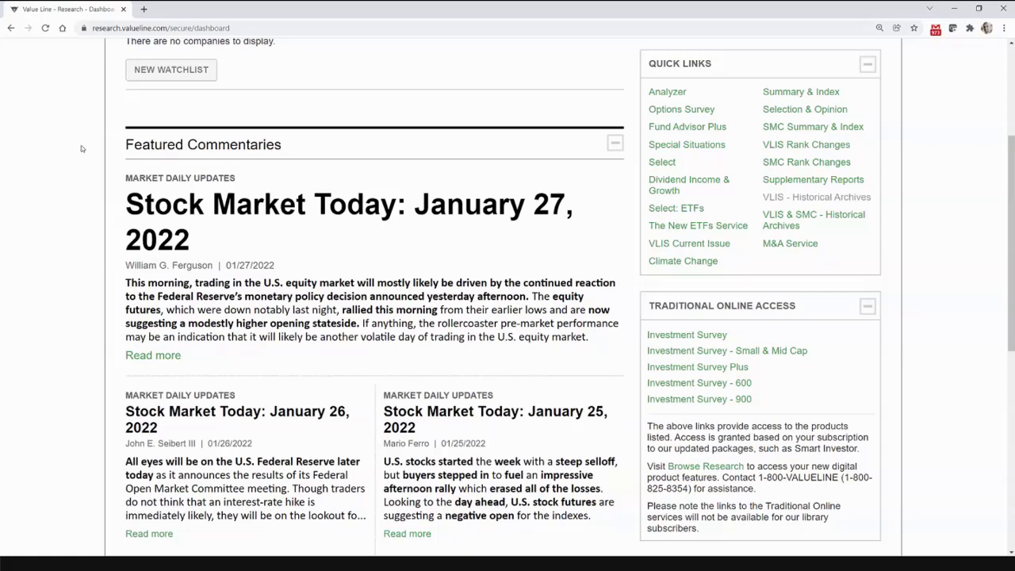
left_click(45, 27)
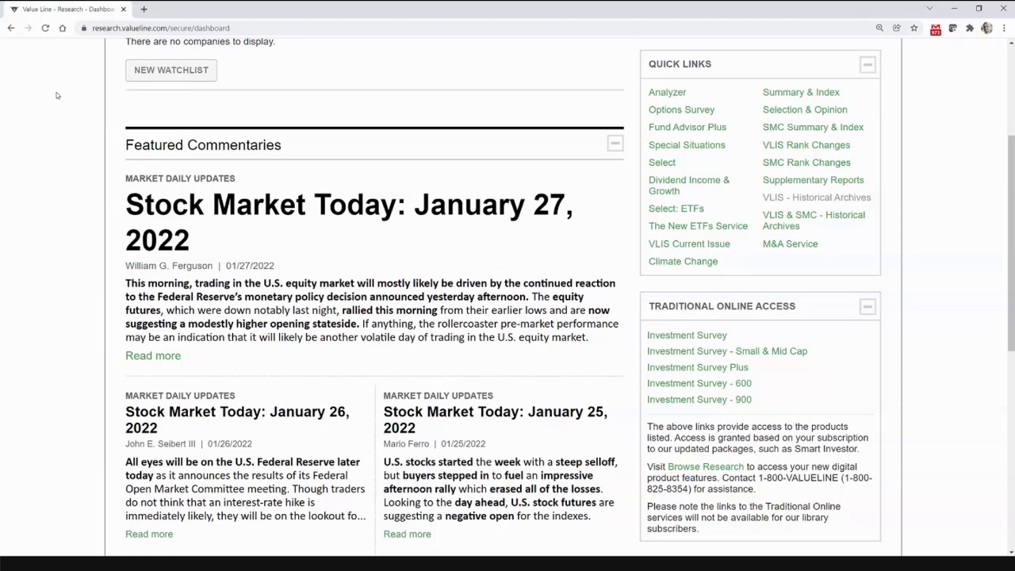
left_click(45, 29)
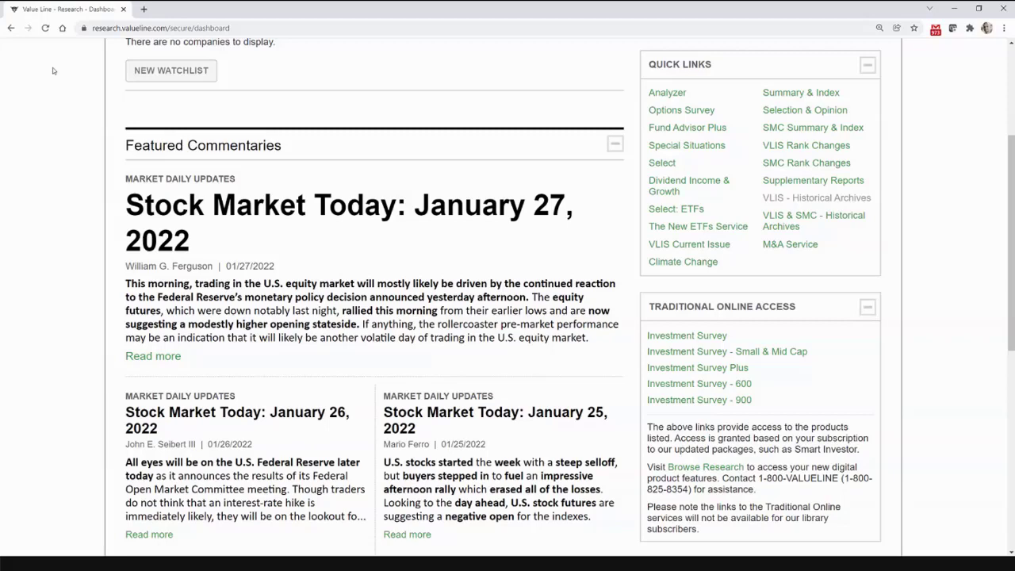
scroll(53, 69, "up", 3)
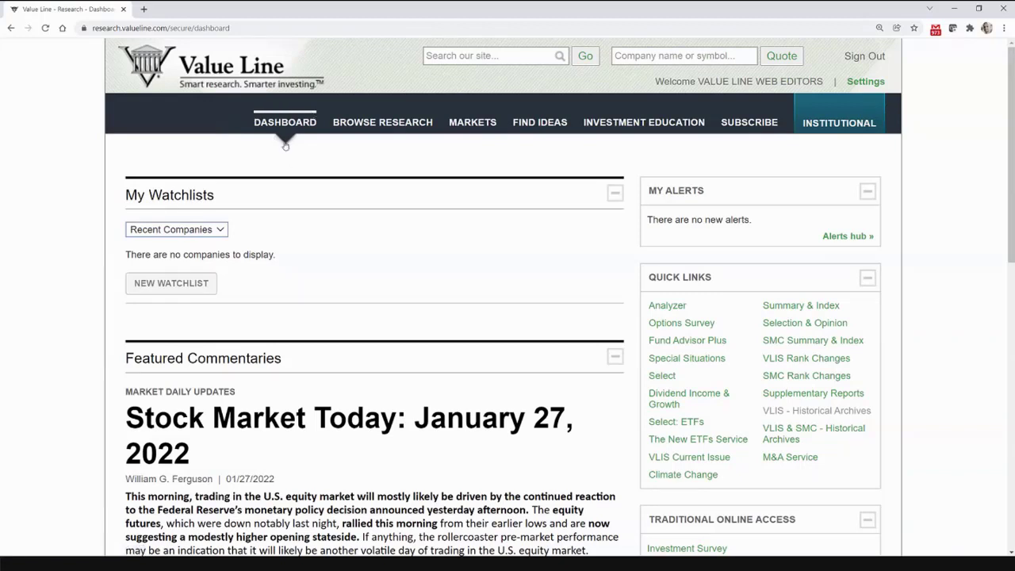
mouse_move(449, 207)
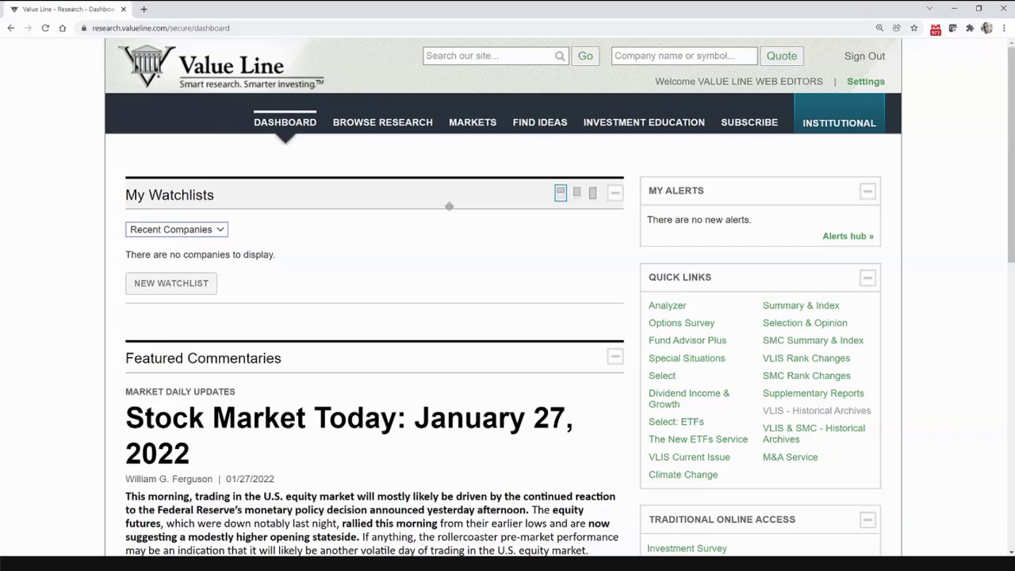
scroll(449, 207, "down", 3)
scroll(593, 244, "down", 3)
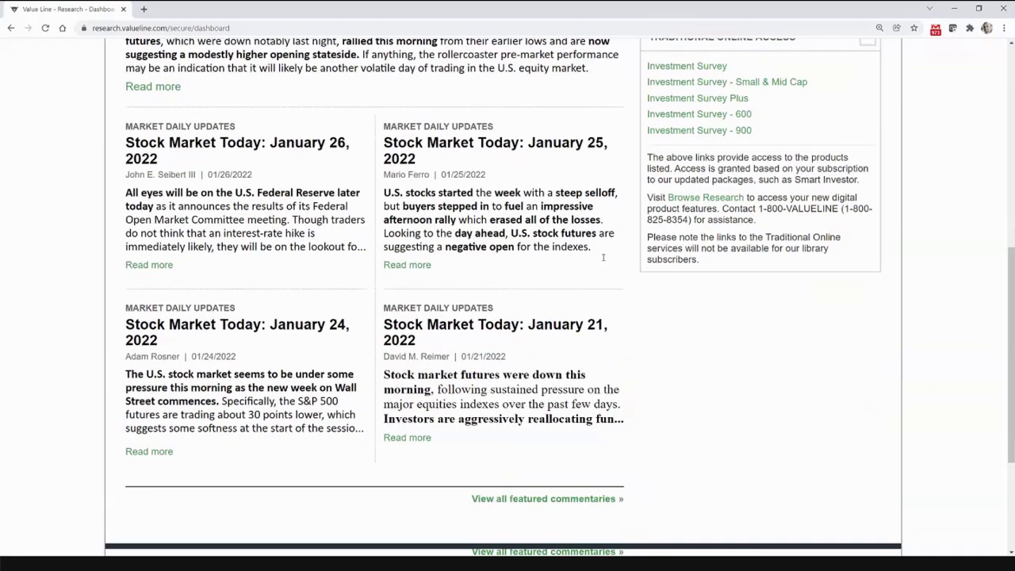
scroll(631, 270, "up", 5)
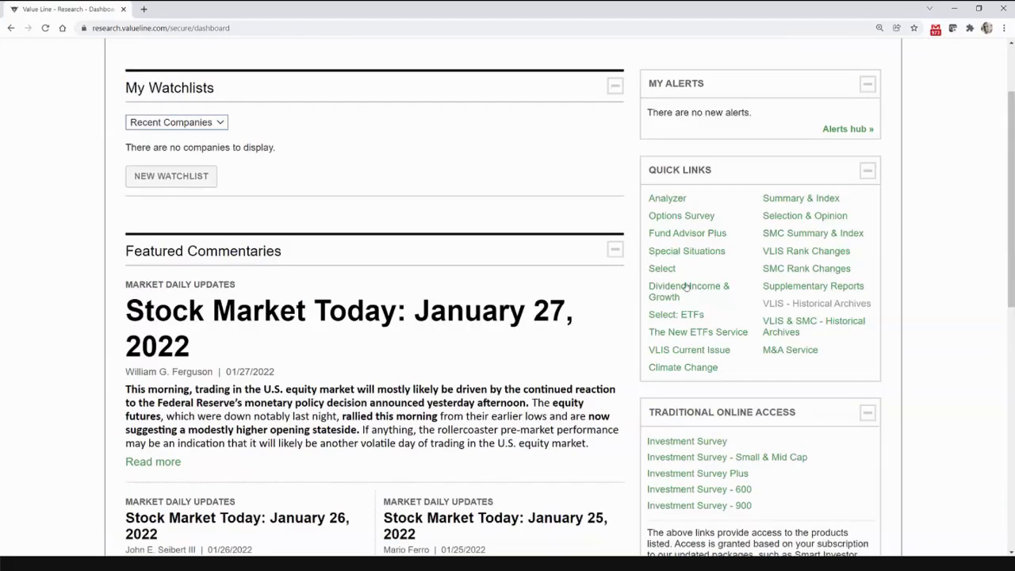
left_click(769, 287)
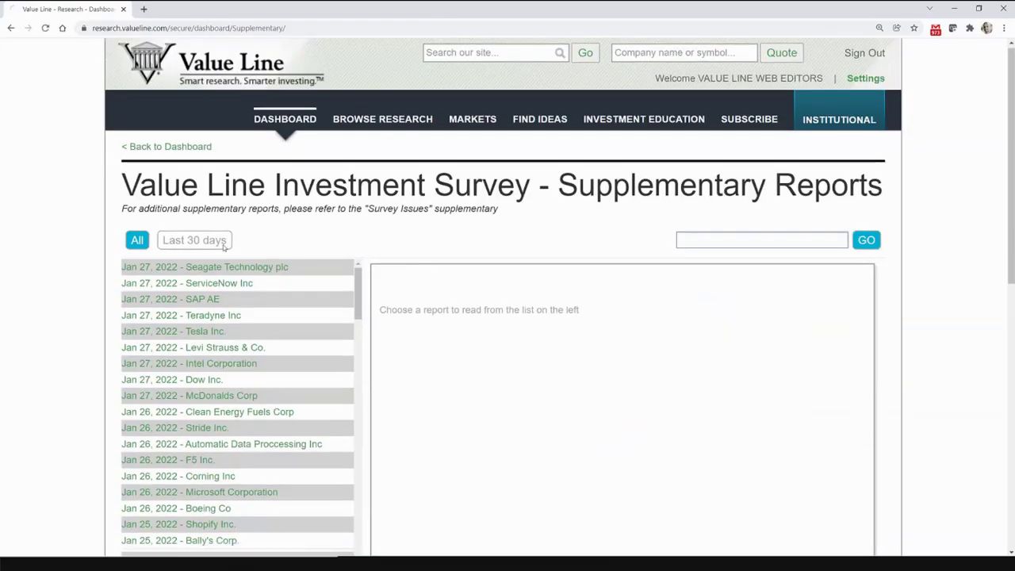
Step: Open the Jan 27, 2022 Seagate Technology plc supplementary report and scroll through it
scroll(224, 247, "down", 1)
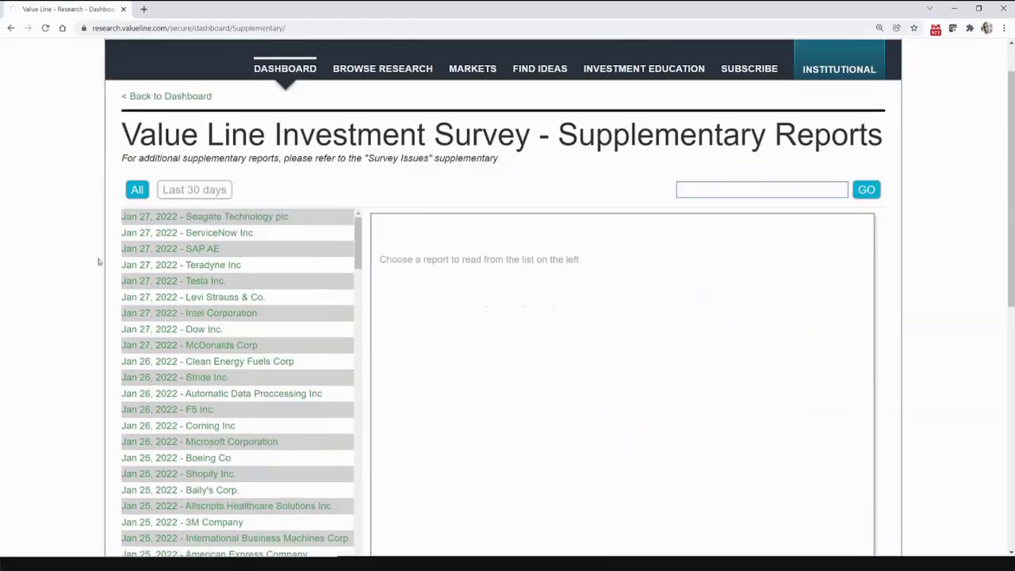
scroll(98, 259, "down", 1)
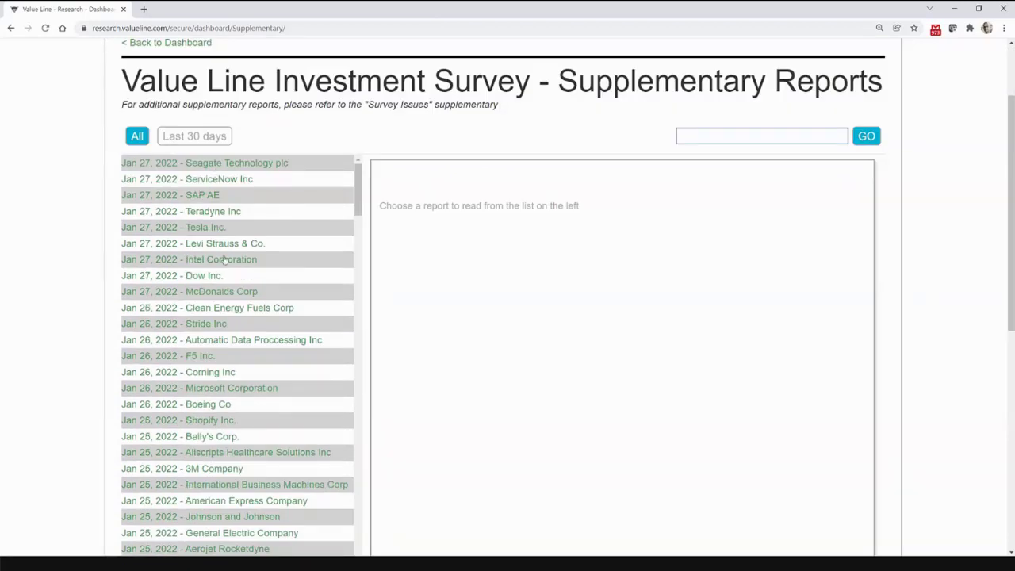
left_click(206, 164)
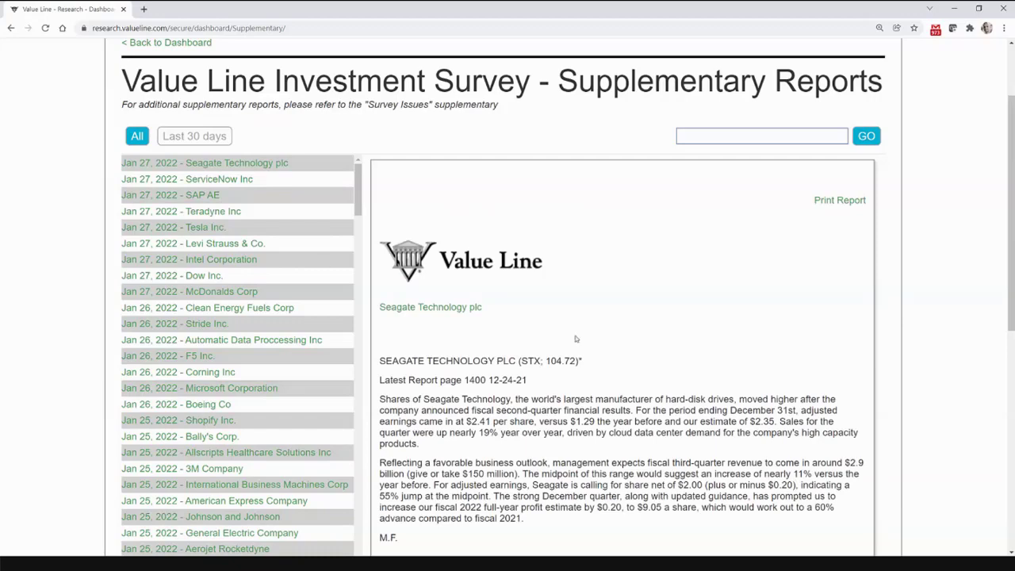
scroll(576, 339, "down", 2)
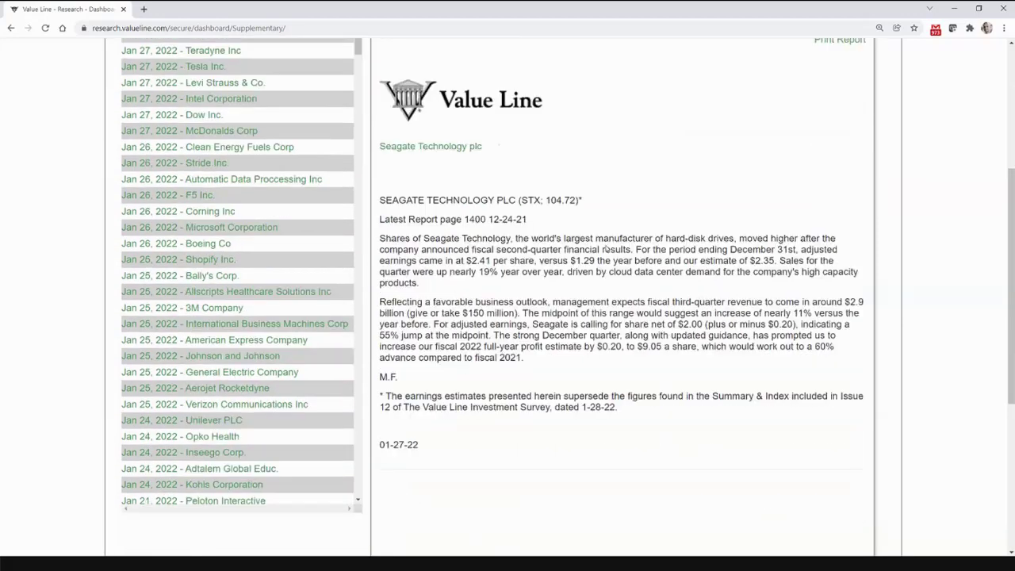
scroll(542, 322, "up", 1)
scroll(543, 322, "up", 2)
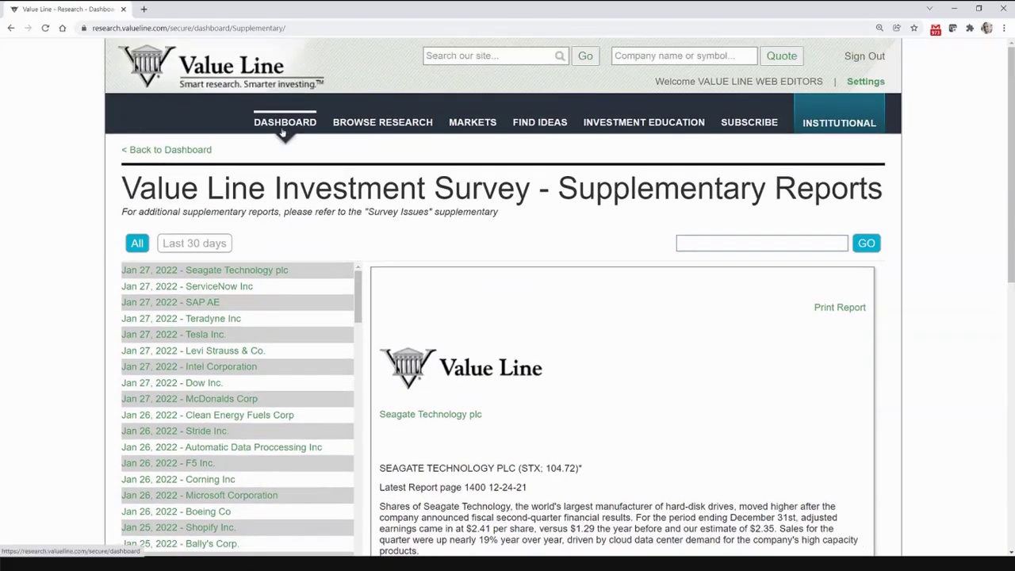
Step: Return to the Dashboard, scroll through it and back to the top
left_click(282, 134)
scroll(98, 266, "down", 2)
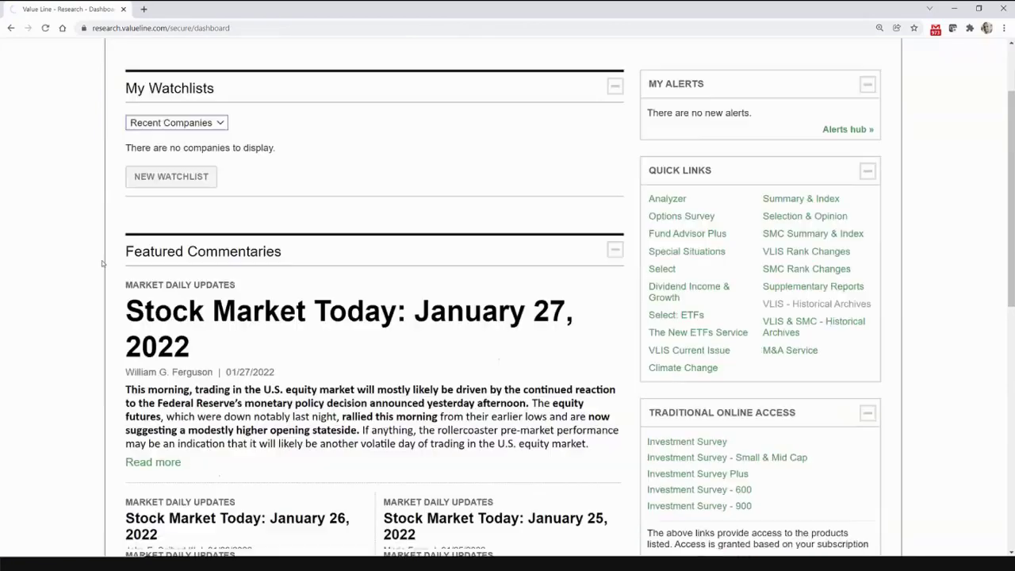
scroll(101, 262, "down", 2)
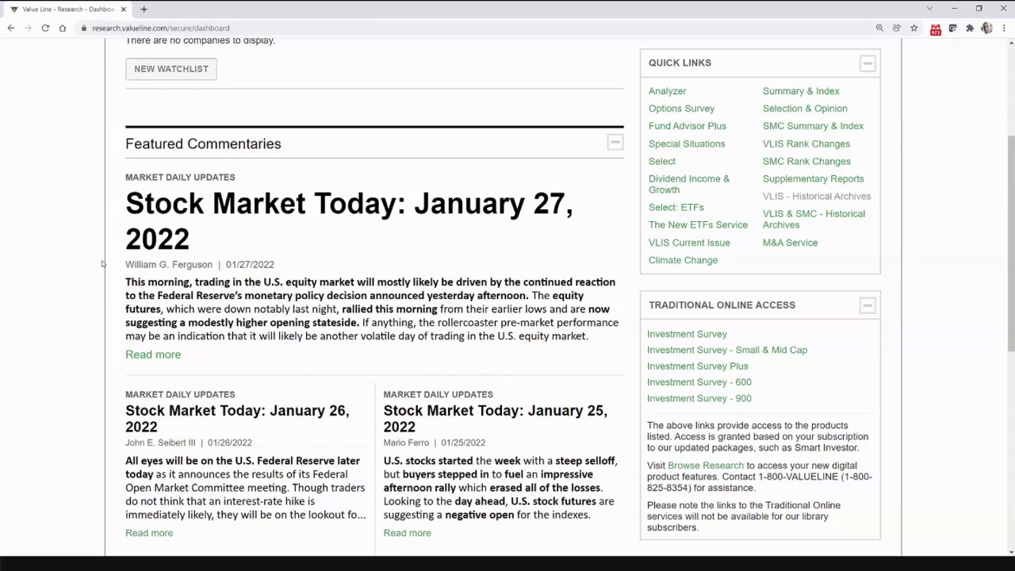
scroll(102, 263, "up", 3)
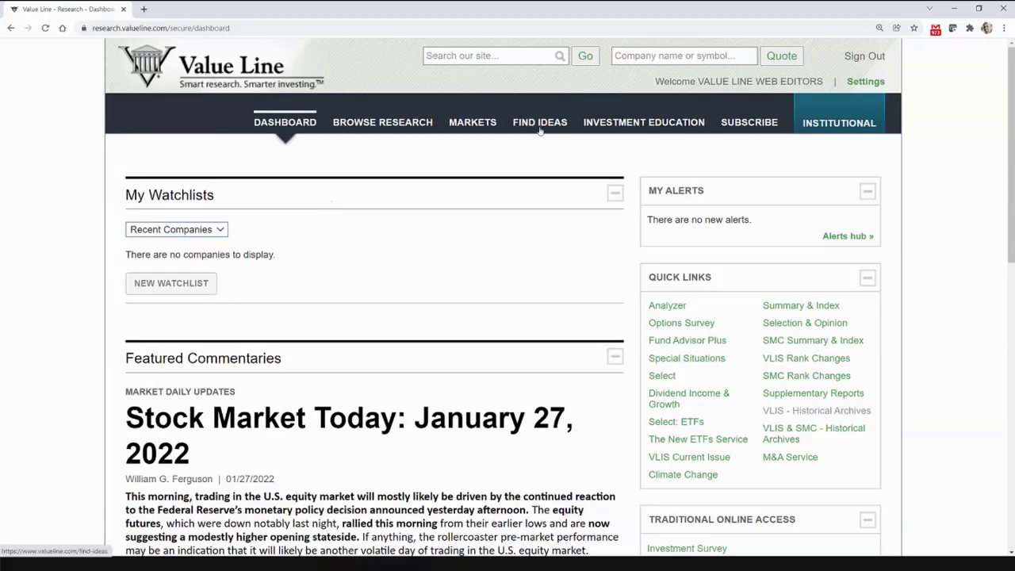
left_click(540, 123)
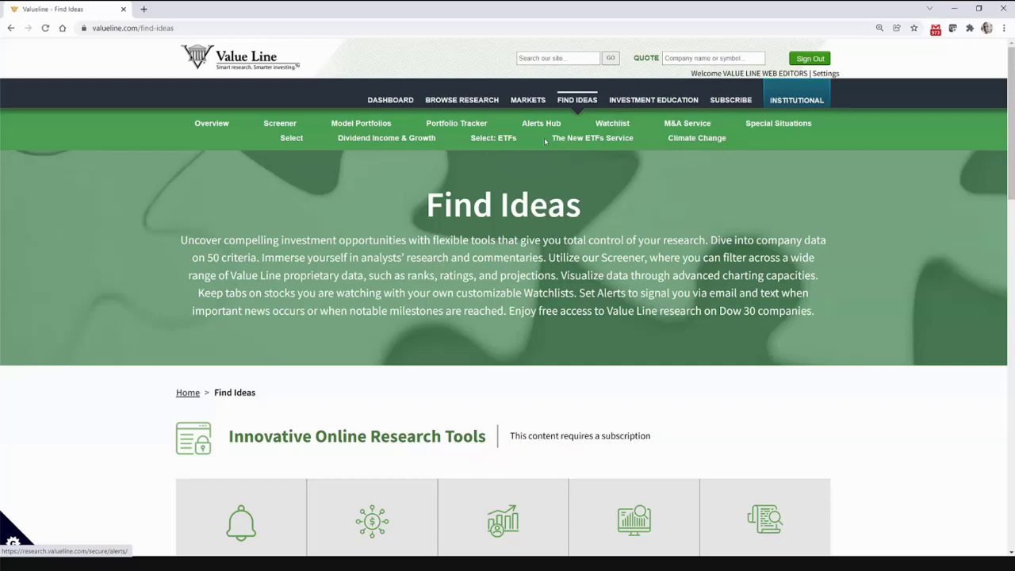
left_click(278, 124)
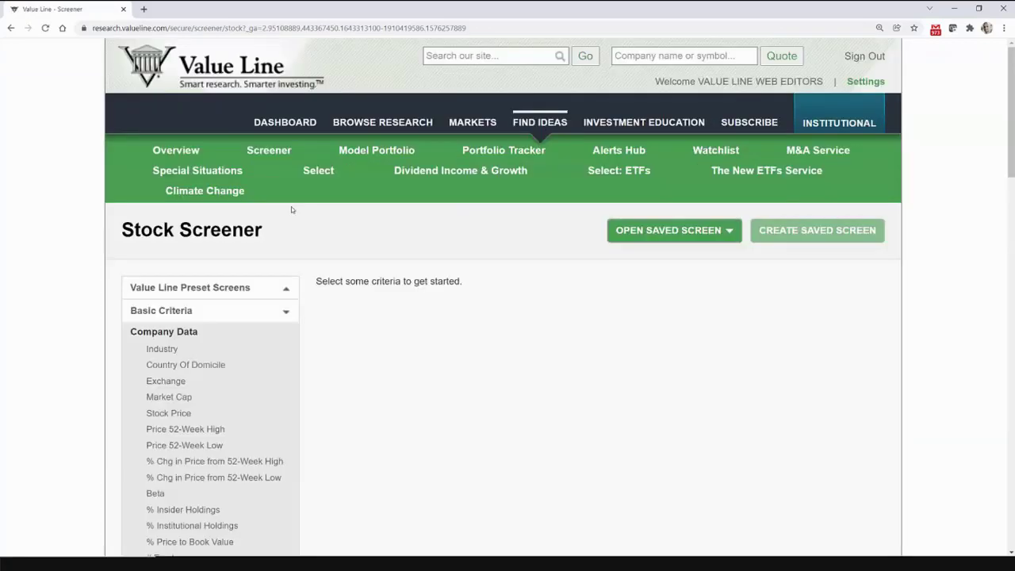
scroll(308, 212, "down", 2)
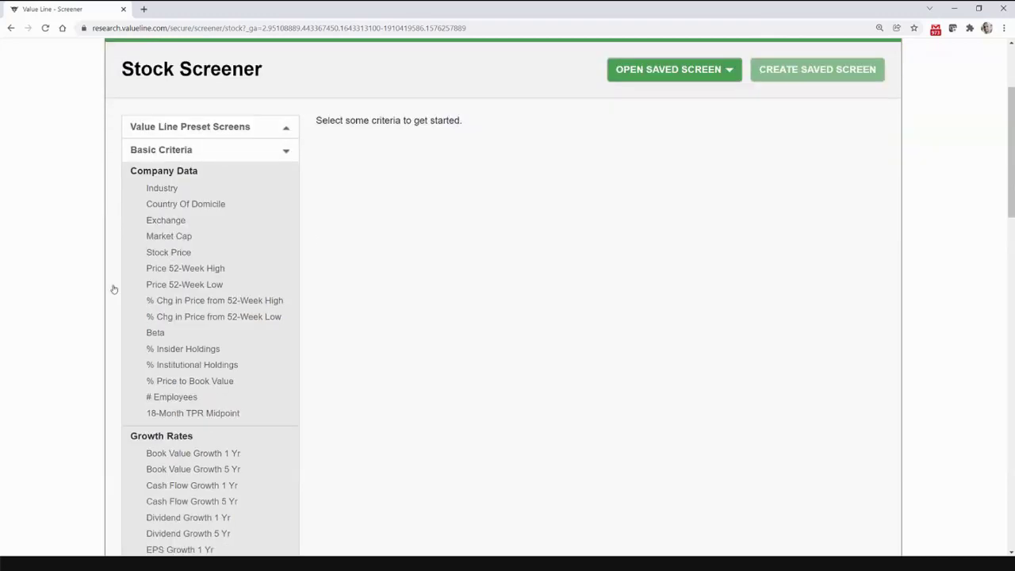
left_click(285, 130)
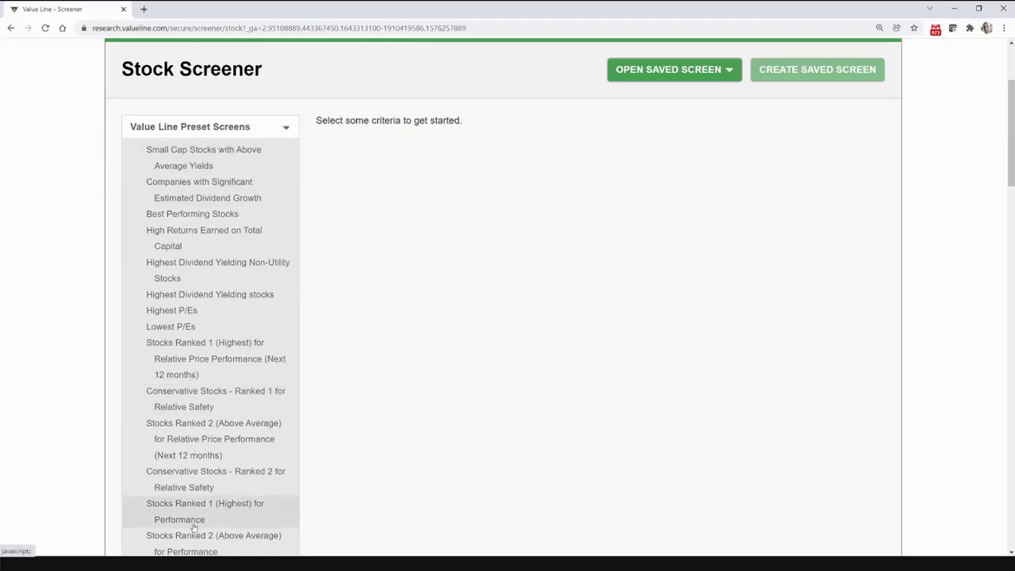
scroll(175, 320, "down", 1)
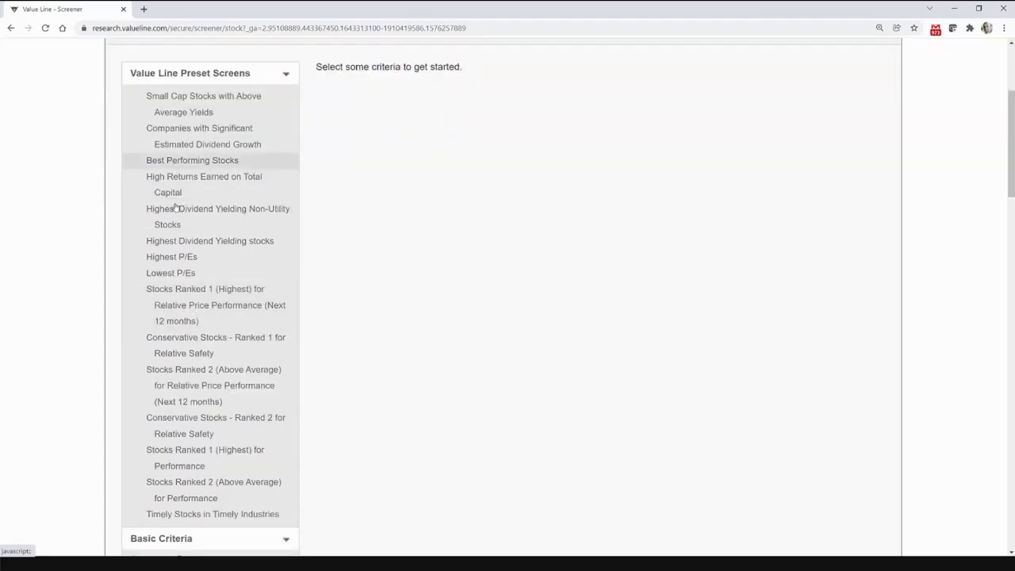
left_click(286, 75)
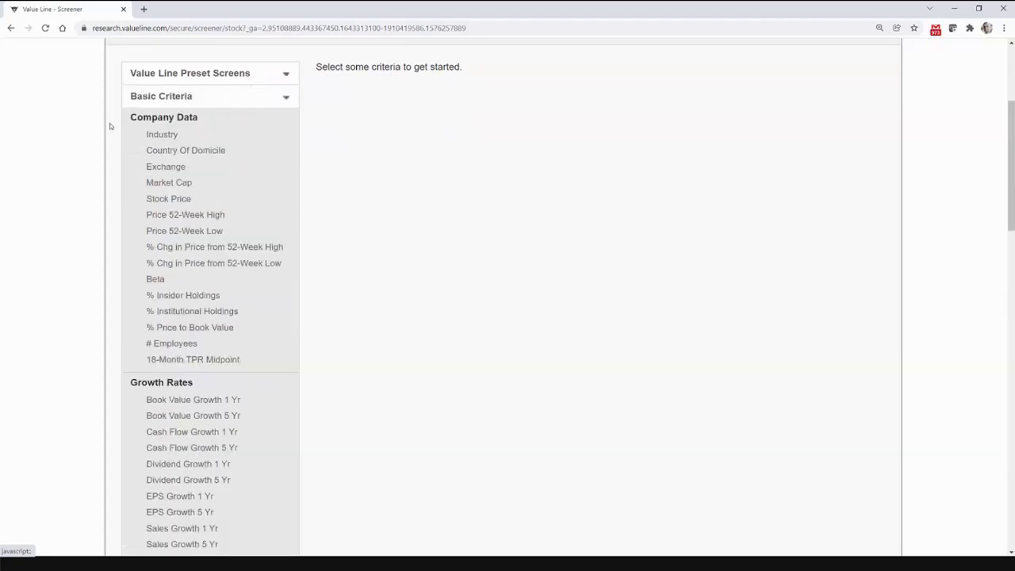
scroll(110, 125, "down", 3)
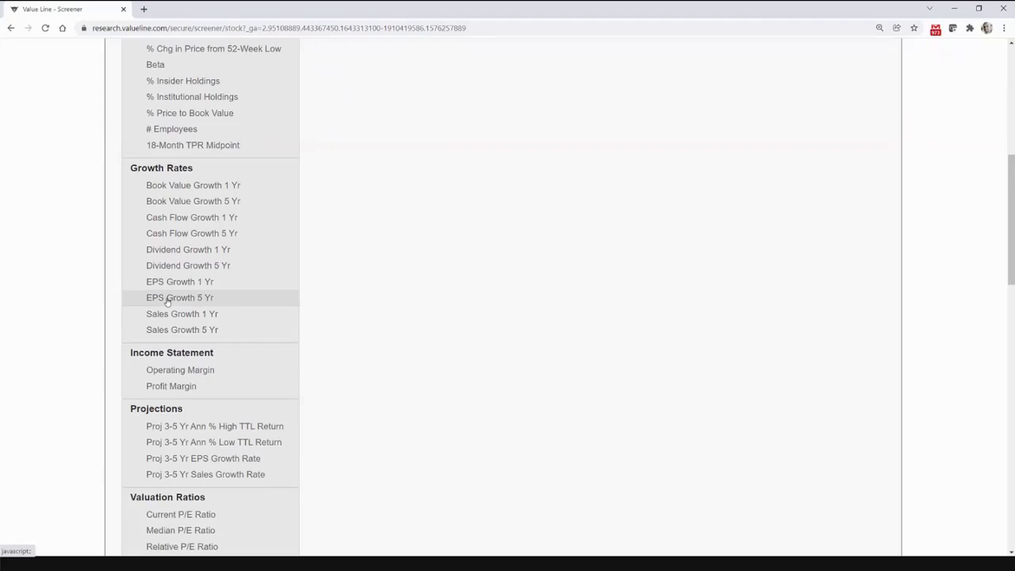
Step: Add an EPS Growth 5 Yr filter with a 25% minimum, giving 237 cumulative matches
left_click(167, 300)
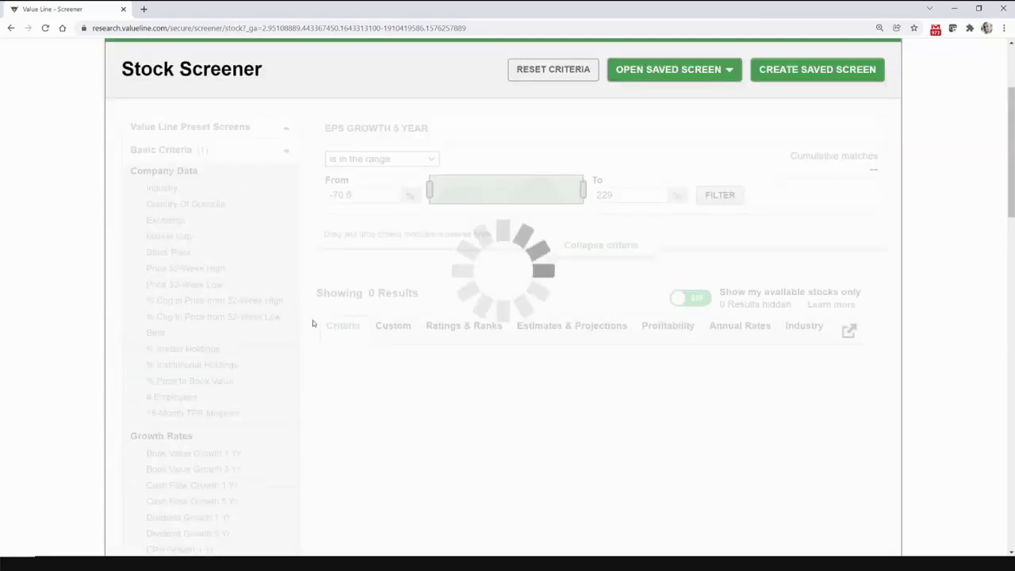
double_click(359, 195)
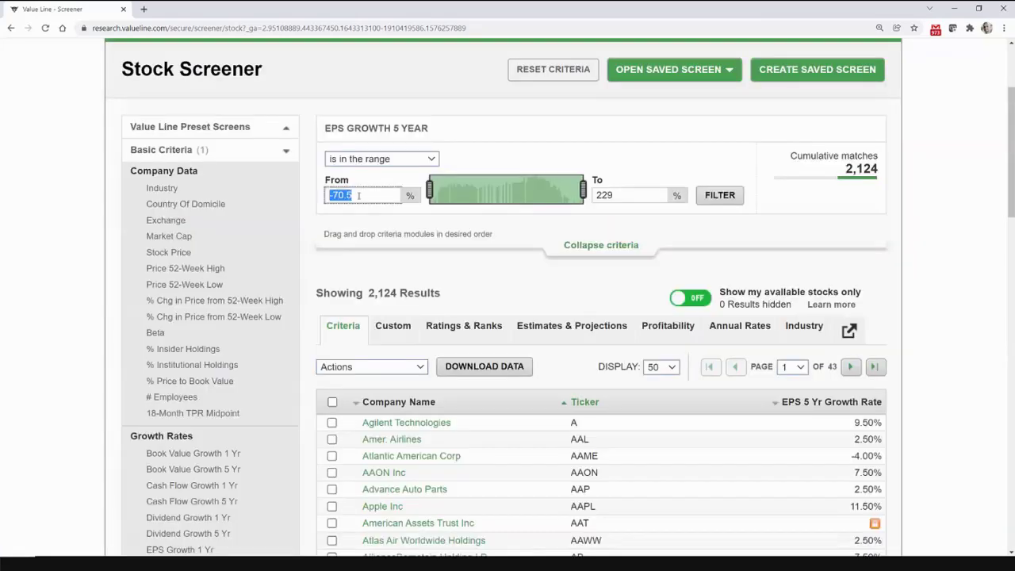
type("25")
left_click(713, 199)
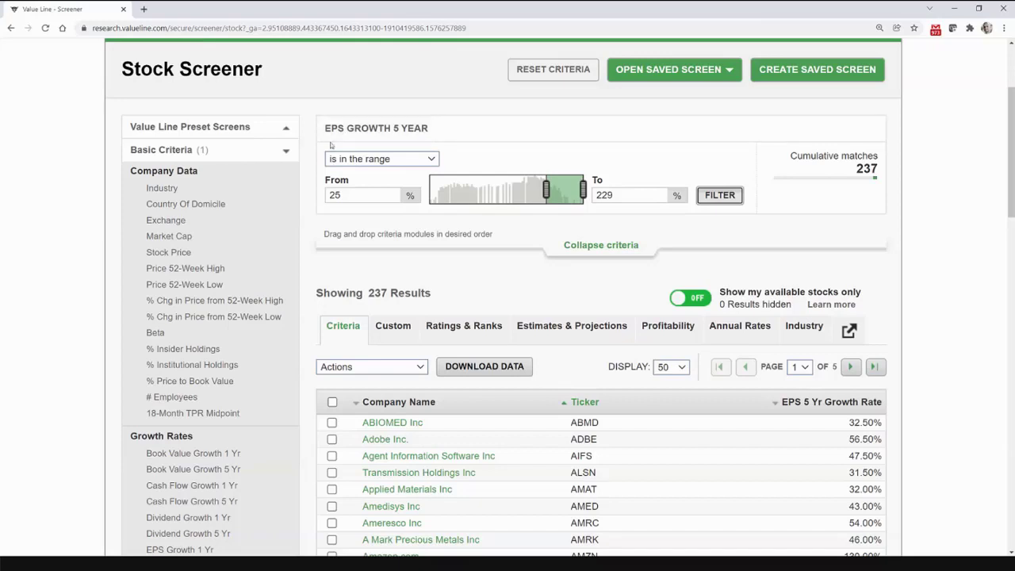
double_click(335, 195)
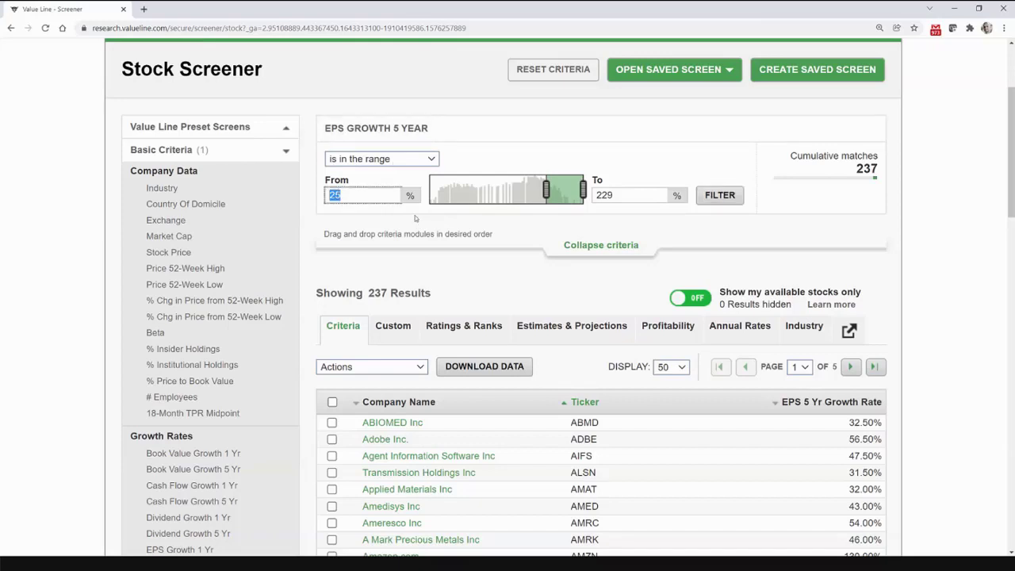
left_click(715, 199)
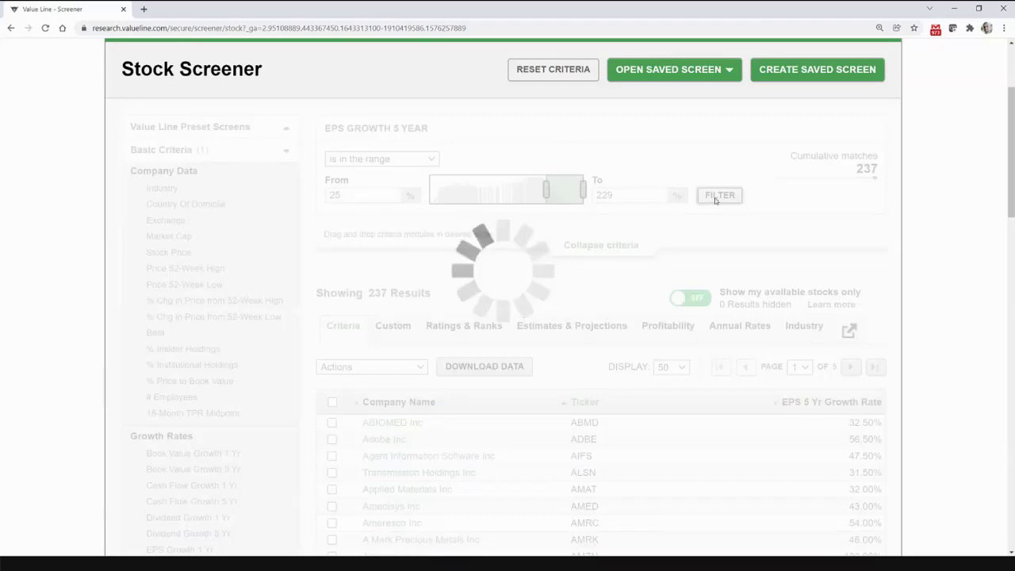
left_click_drag(855, 169, 877, 169)
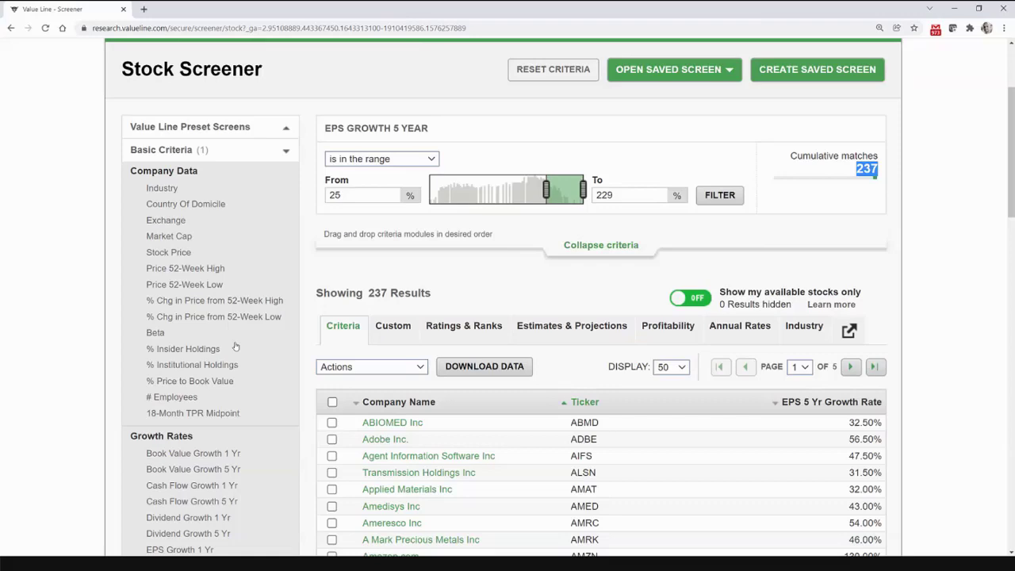
Step: Add a Sales Growth 5 Yr filter with a 25% lower bound
scroll(92, 349, "down", 2)
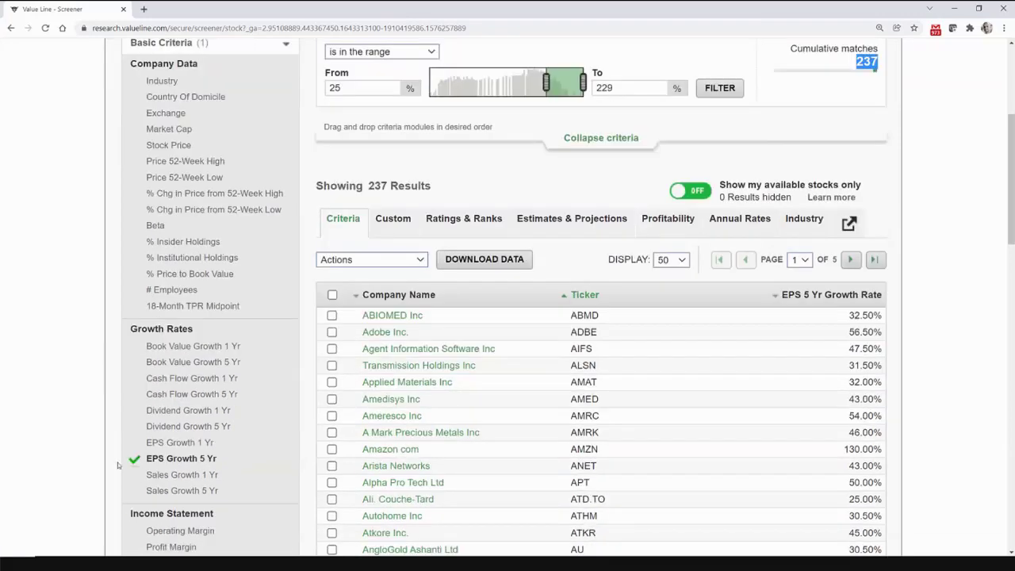
left_click(170, 494)
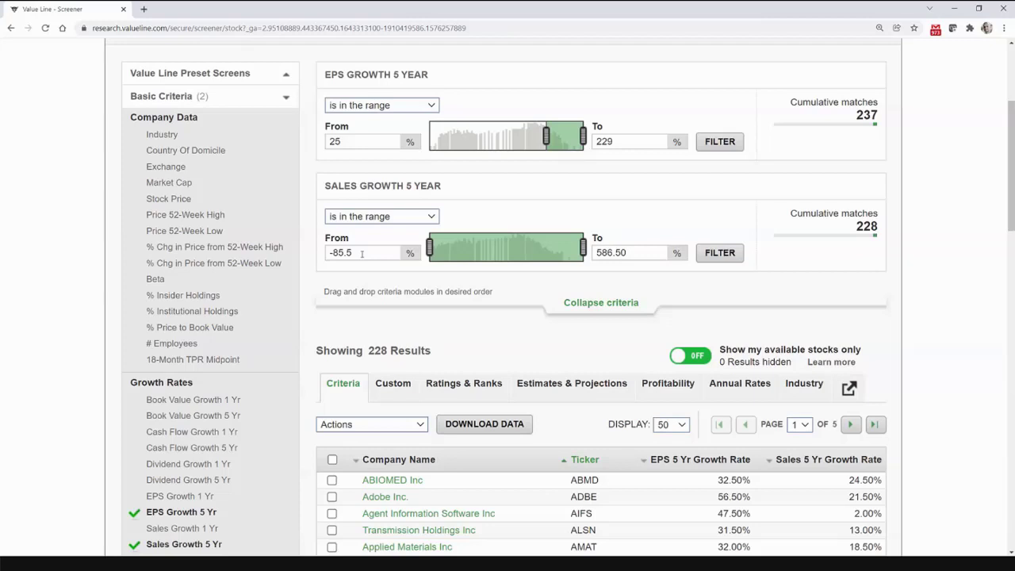
left_click(361, 253)
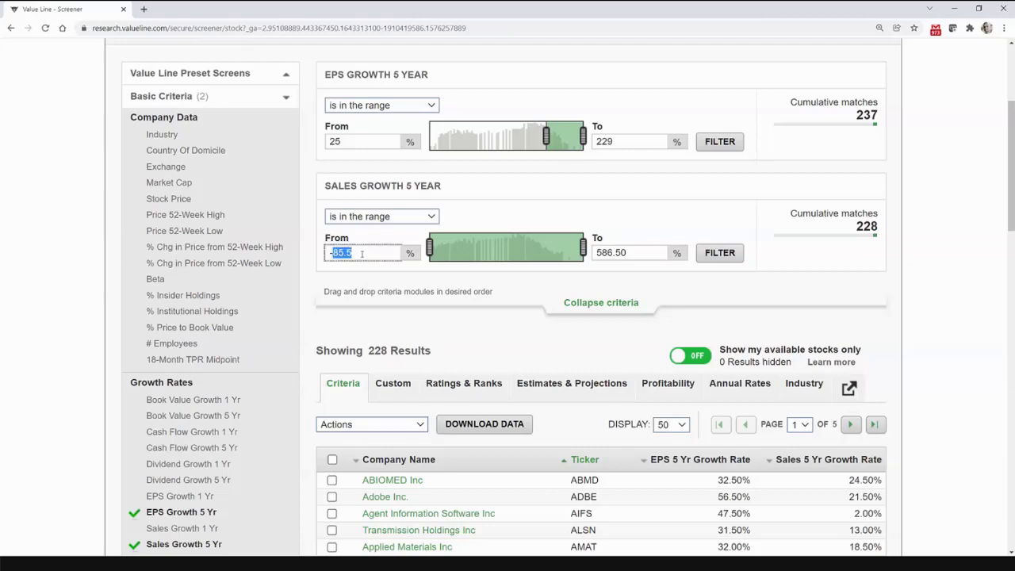
key("BackSpace")
type("25")
left_click(708, 255)
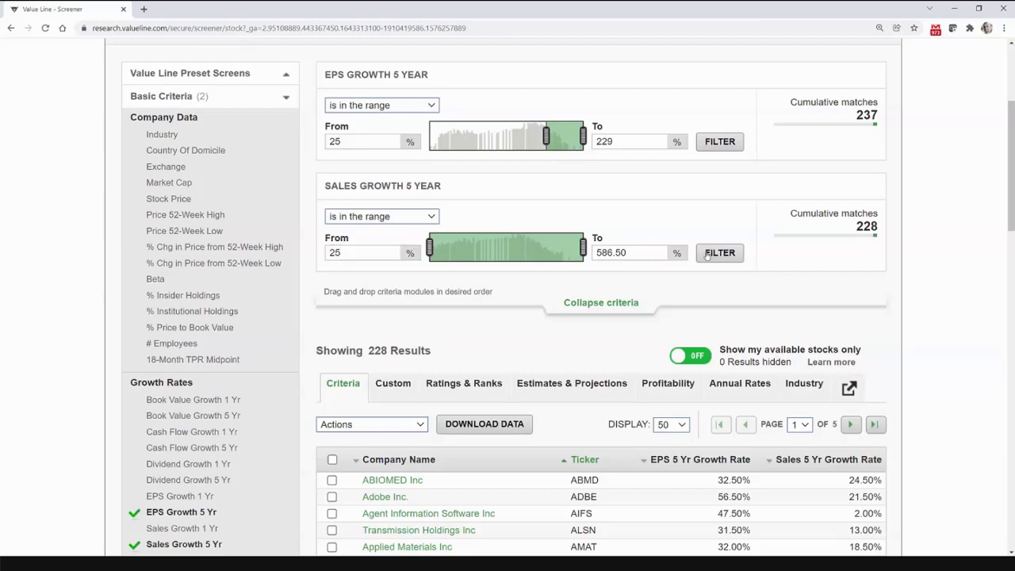
left_click(709, 254)
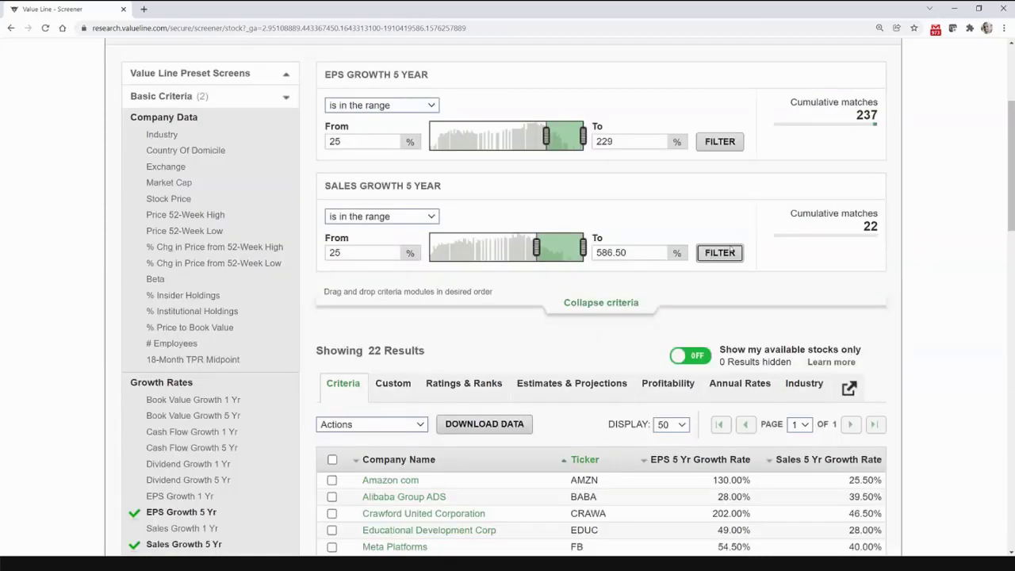
Step: Highlight the 22 cumulative matches count to compare it with earlier counts
double_click(870, 226)
left_click_drag(883, 248, 879, 268)
double_click(869, 115)
scroll(97, 327, "down", 7)
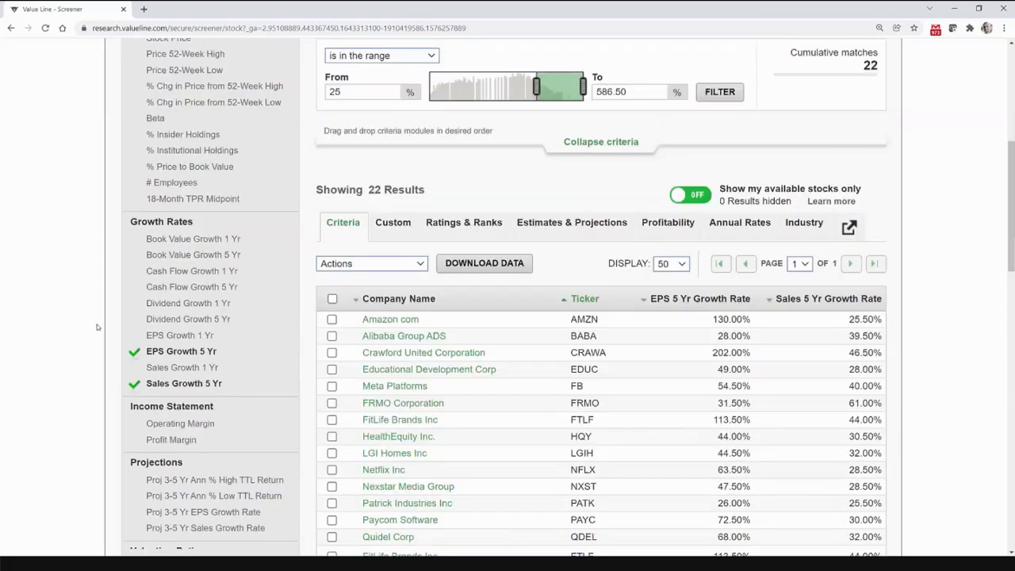
scroll(145, 337, "down", 1)
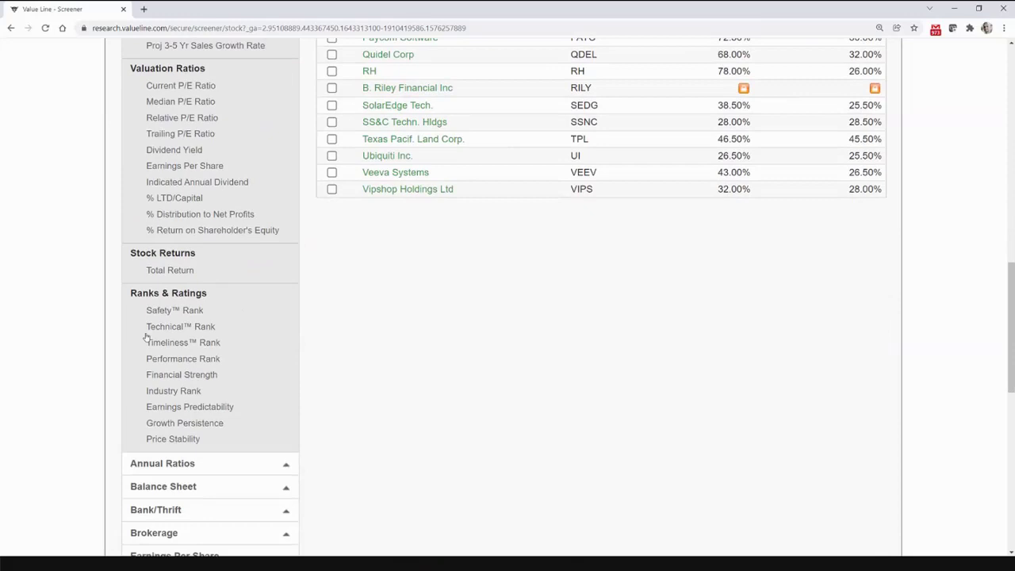
left_click(154, 341)
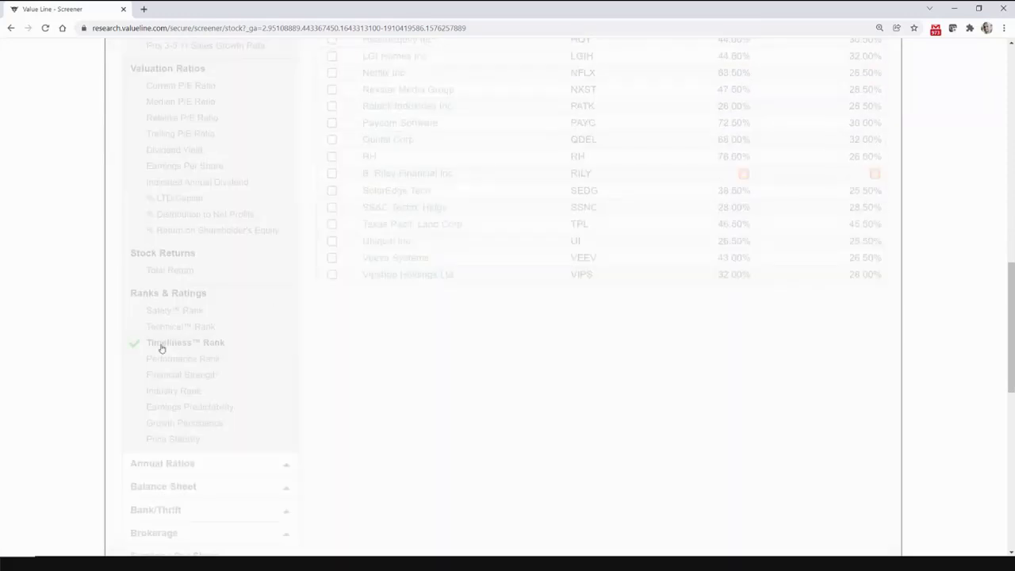
scroll(263, 315, "up", 10)
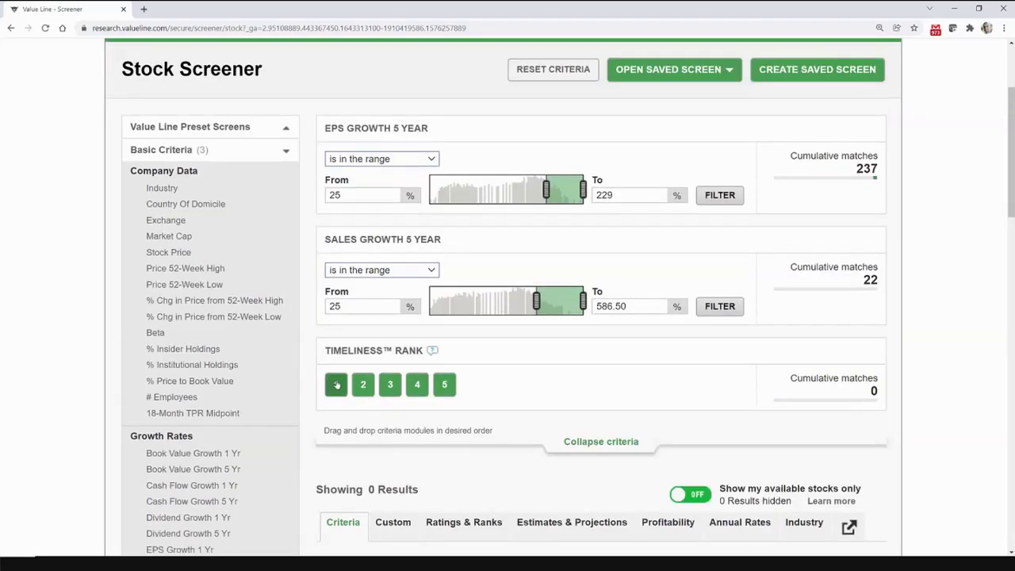
left_click(336, 385)
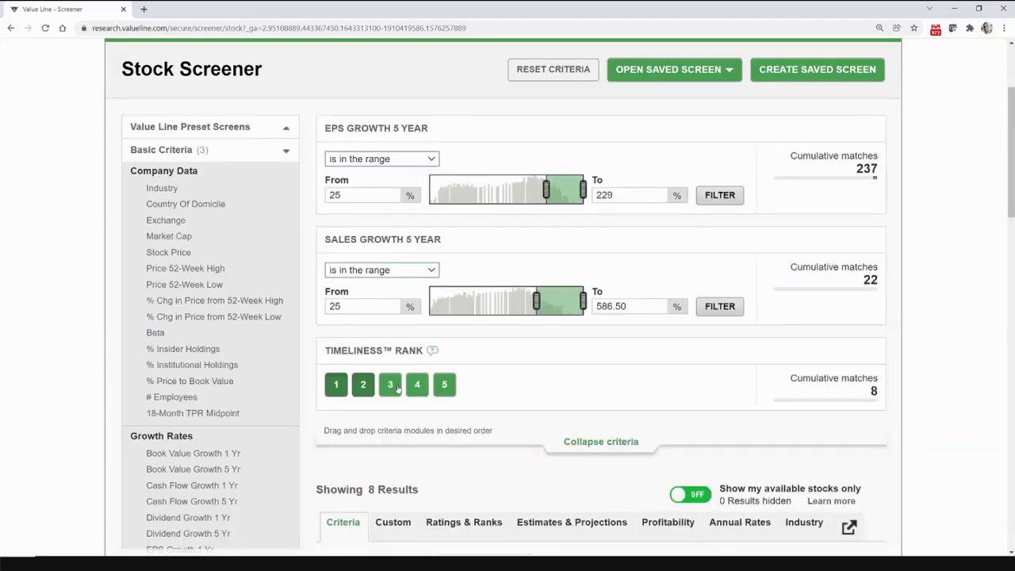
scroll(363, 389, "down", 1)
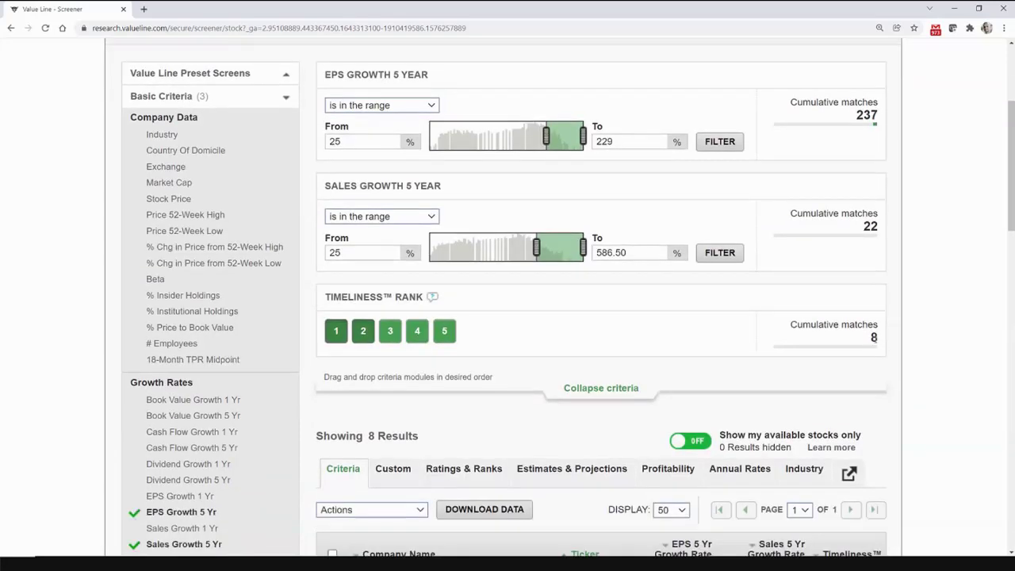
double_click(873, 337)
scroll(588, 296, "down", 3)
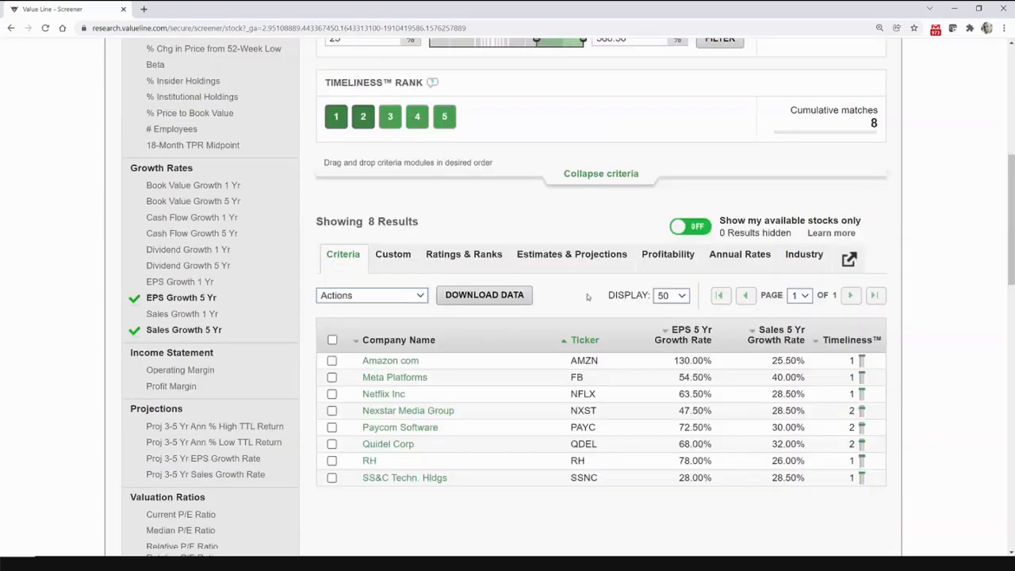
scroll(588, 296, "down", 1)
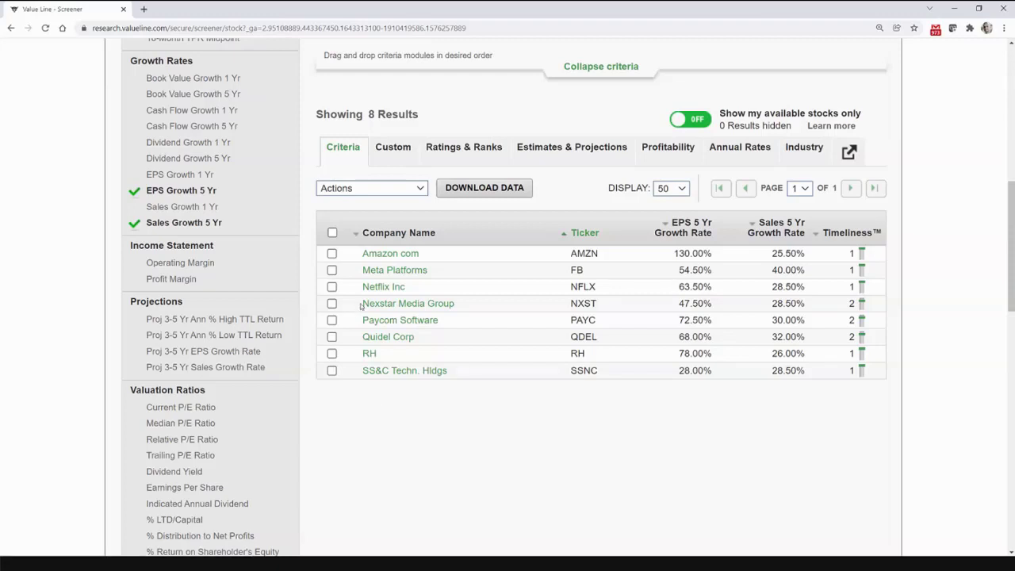
left_click_drag(360, 306, 585, 304)
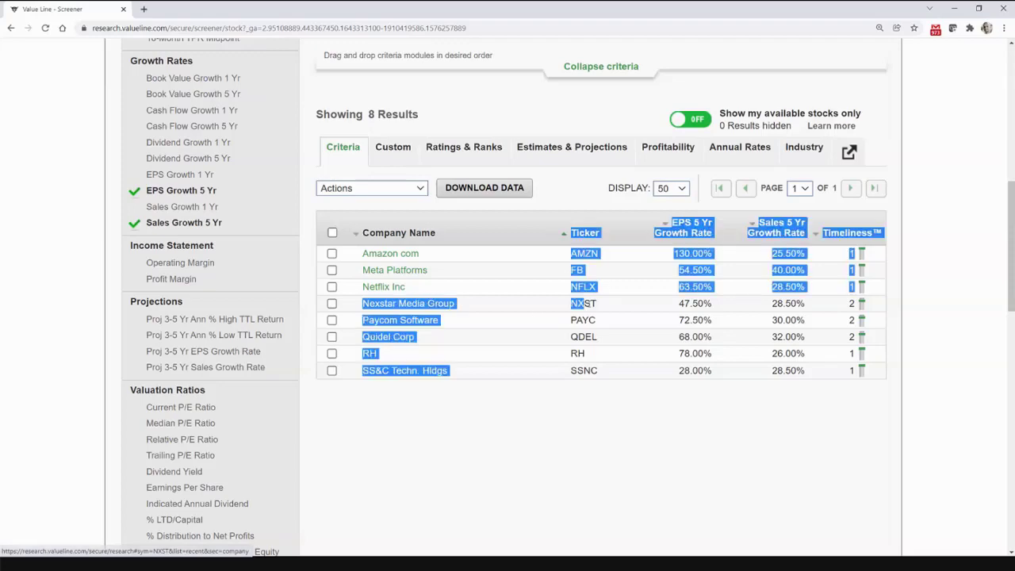
left_click(598, 303)
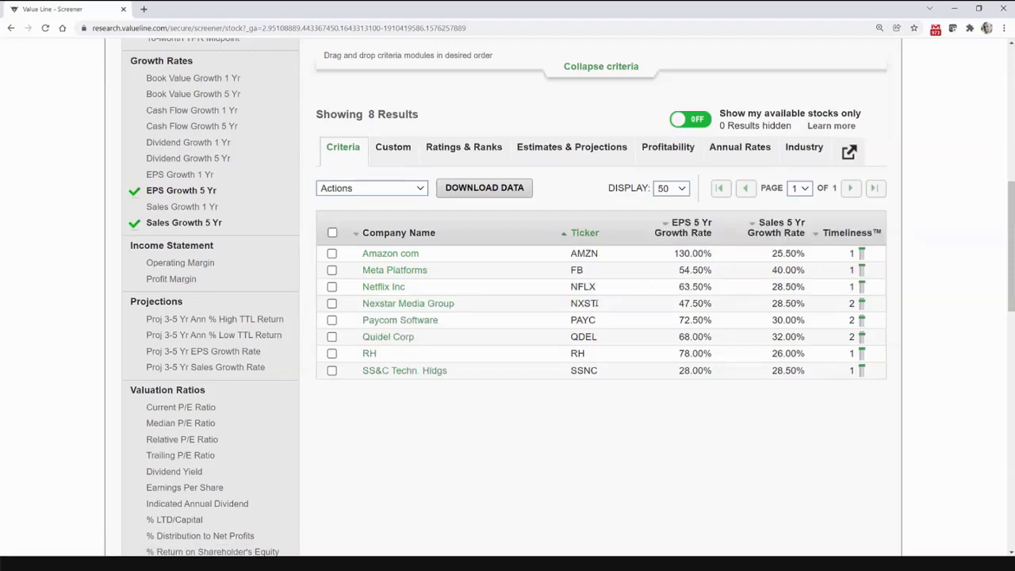
scroll(596, 305, "up", 5)
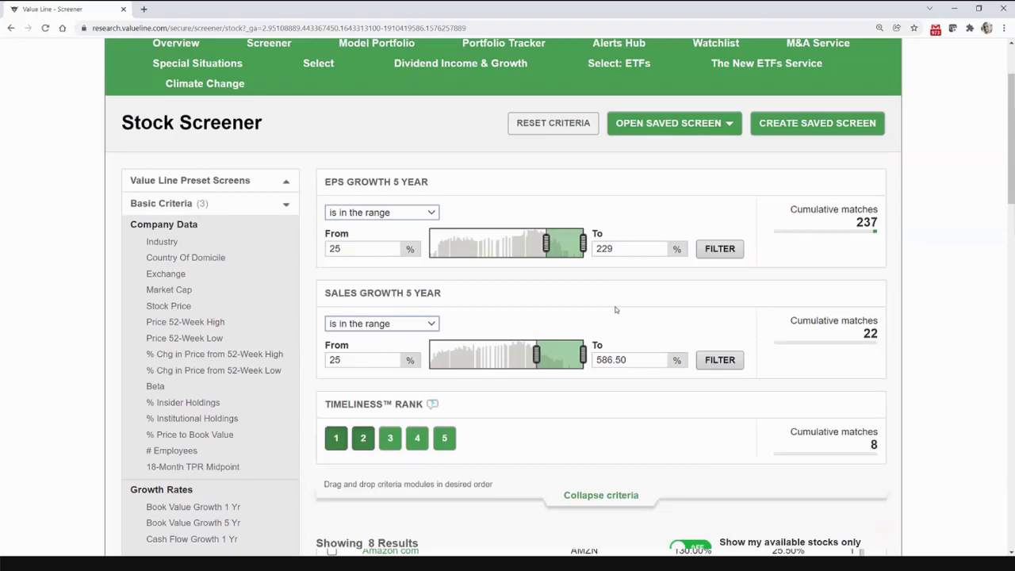
Step: Start a new saved screen and name it 'Screen 1-27-22'
scroll(615, 309, "up", 2)
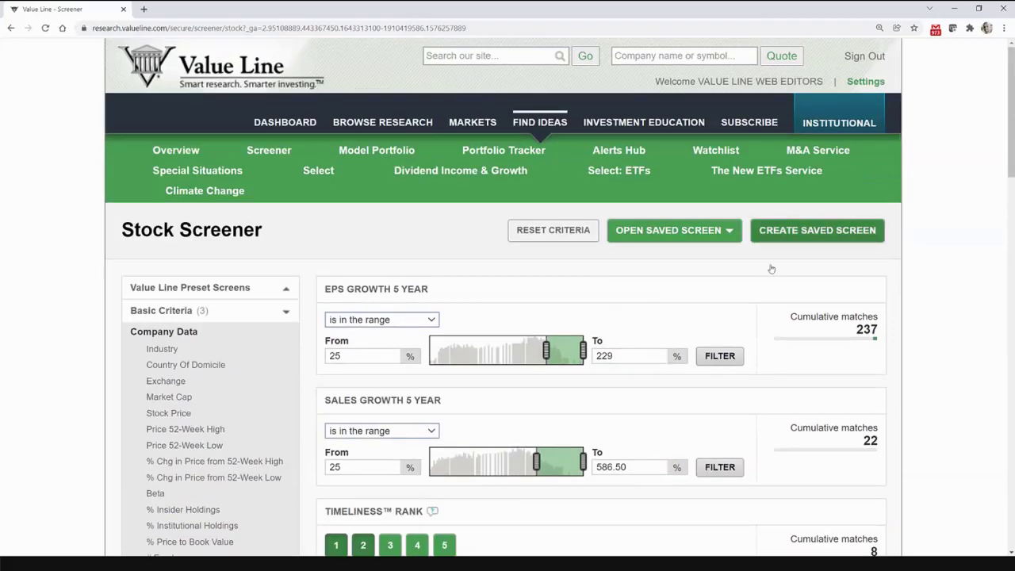
left_click(792, 231)
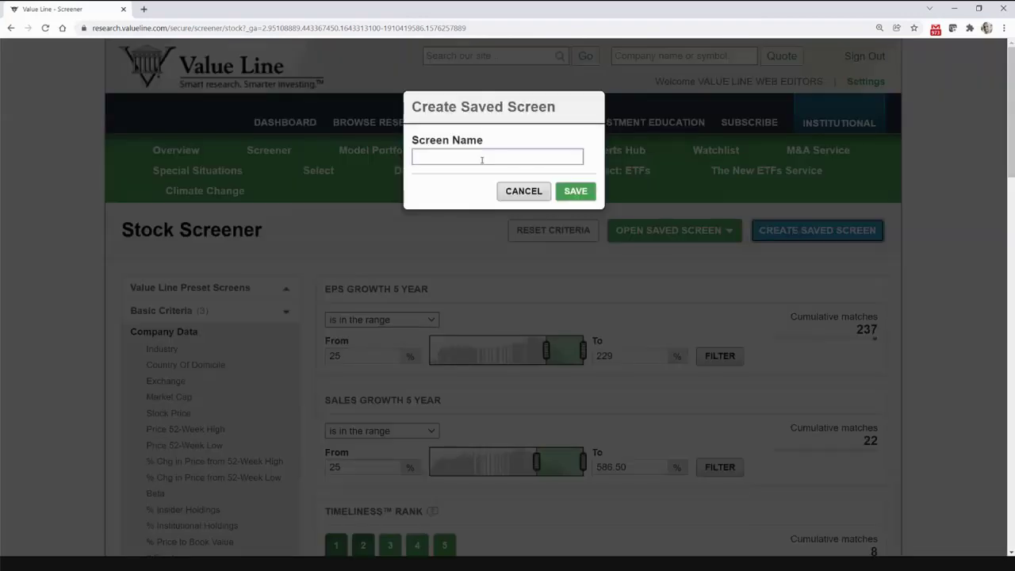
left_click(478, 158)
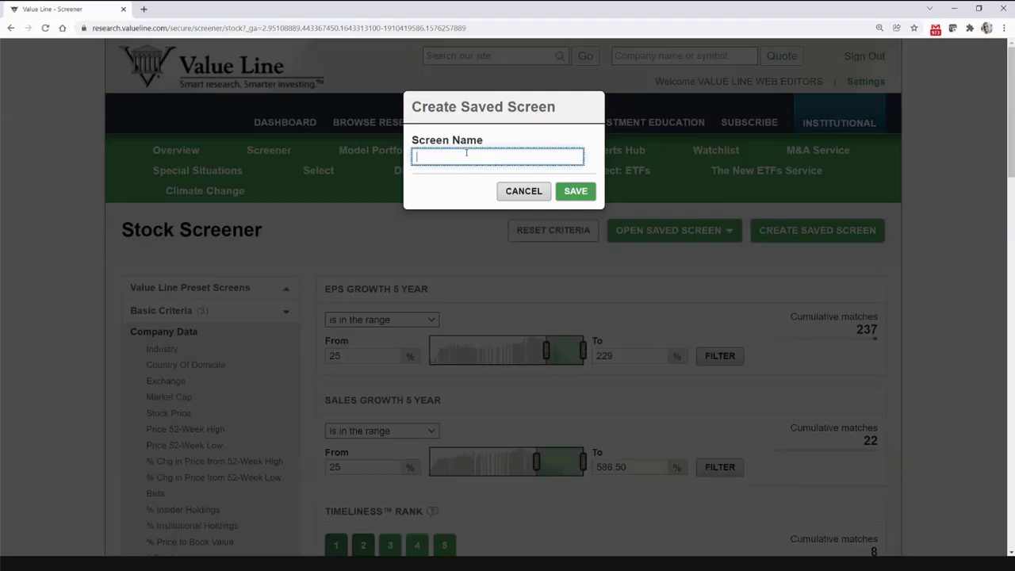
type("Screen 1-27-22")
Step: Save the screen and scroll down to the results table
left_click(525, 190)
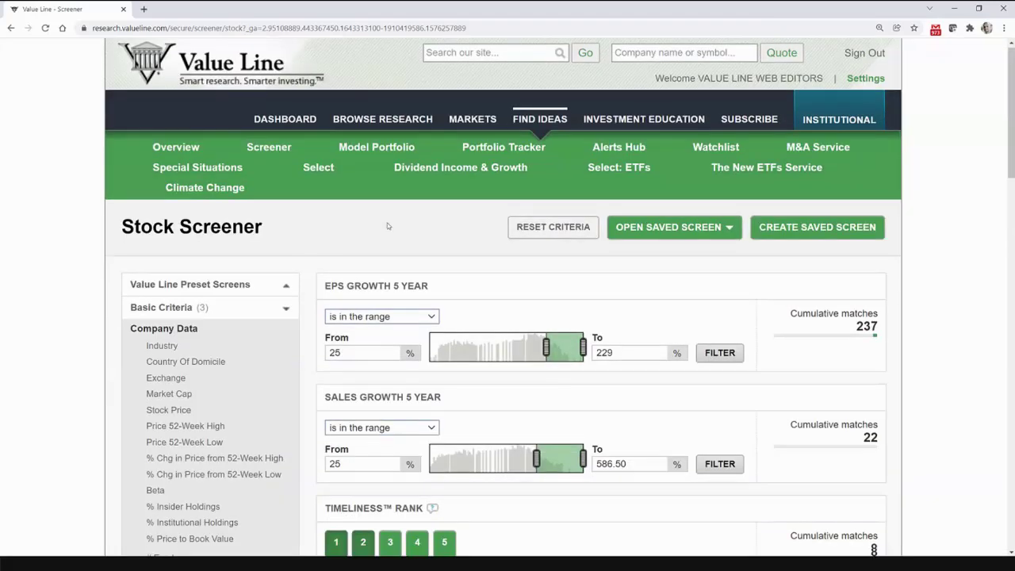
scroll(317, 248, "down", 5)
scroll(397, 309, "down", 1)
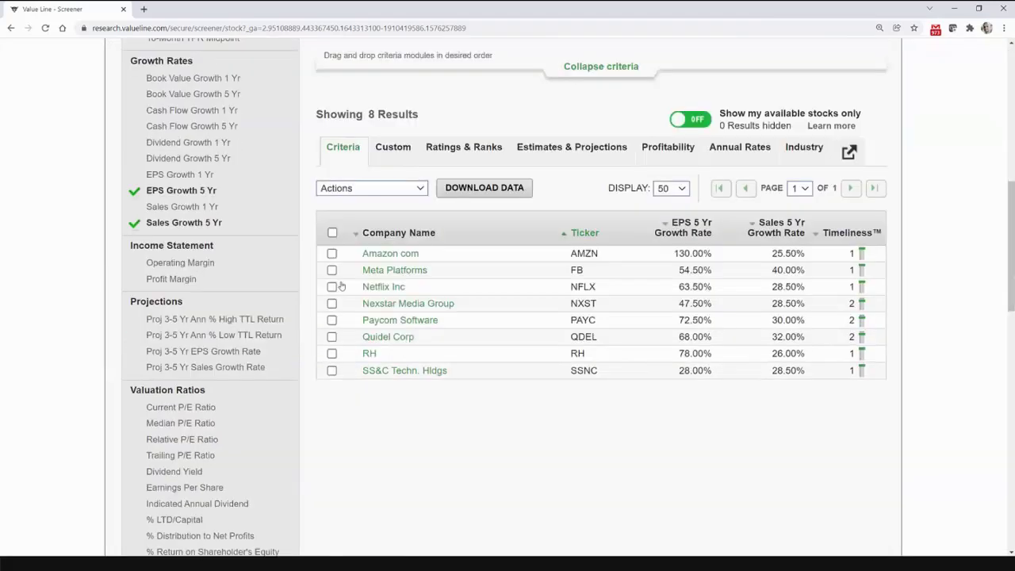
Step: Open the Nexstar Media Group research page and scroll through it
left_click(396, 305)
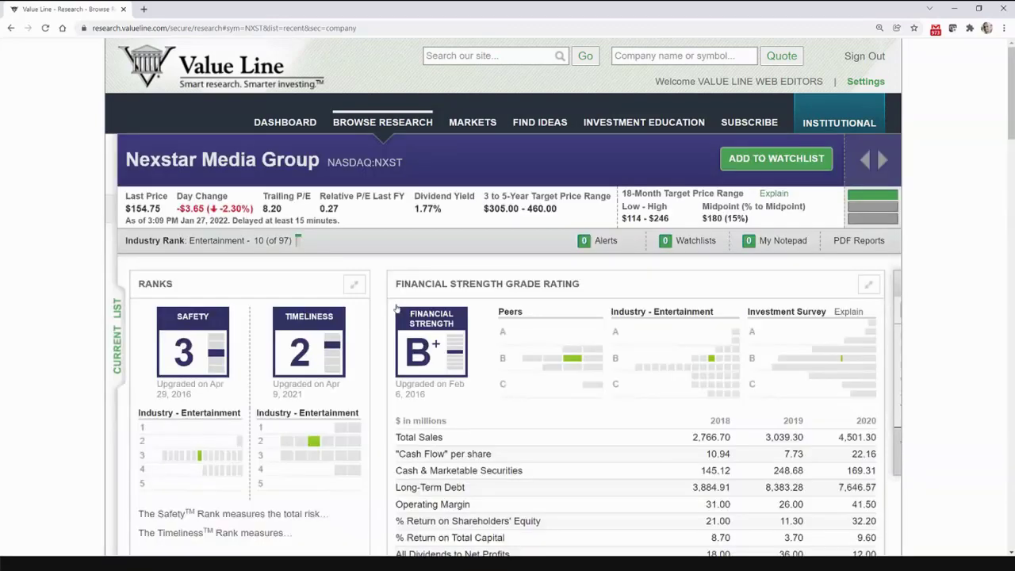
scroll(397, 308, "down", 2)
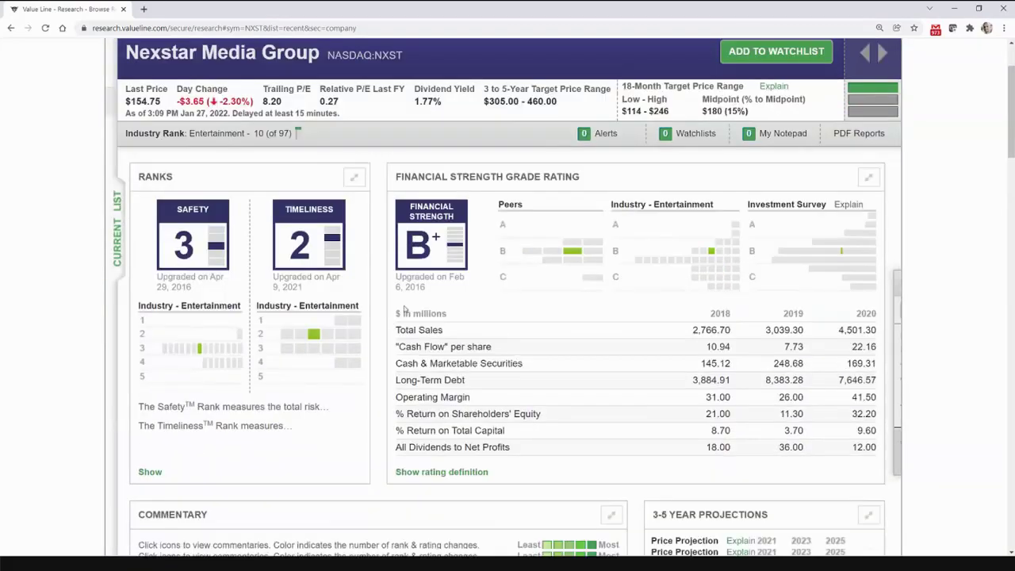
scroll(404, 310, "down", 1)
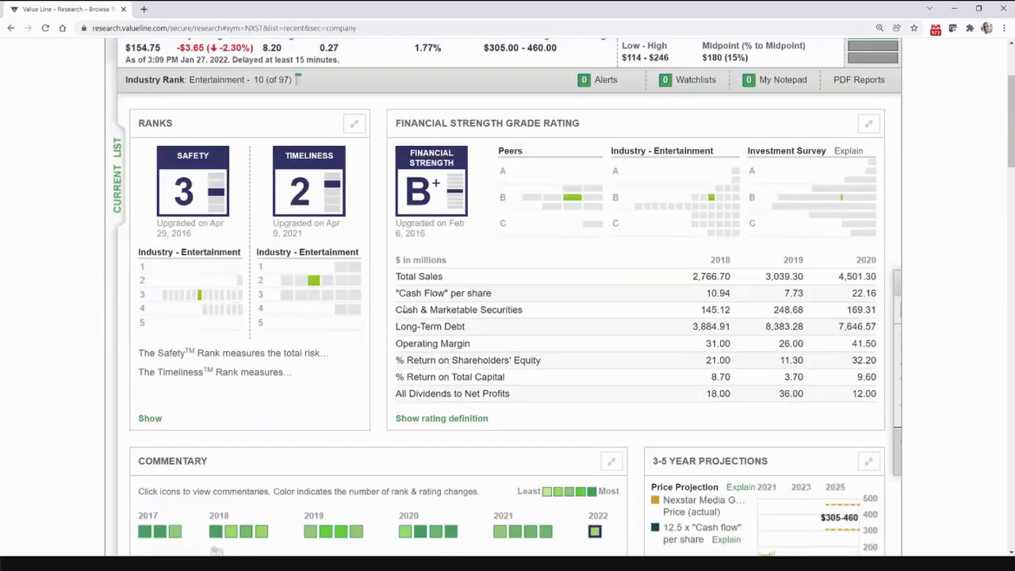
scroll(404, 309, "up", 2)
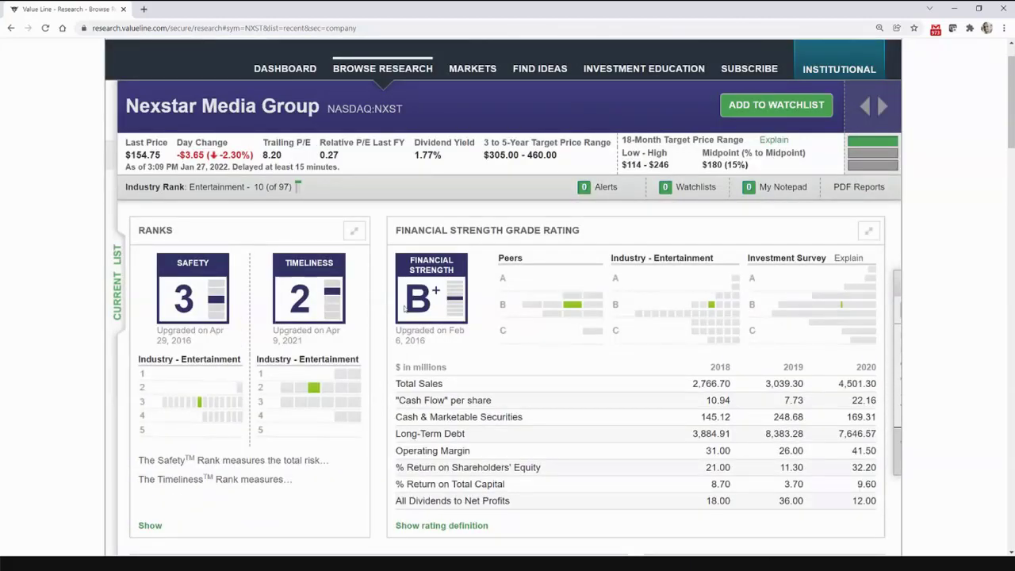
scroll(405, 309, "up", 1)
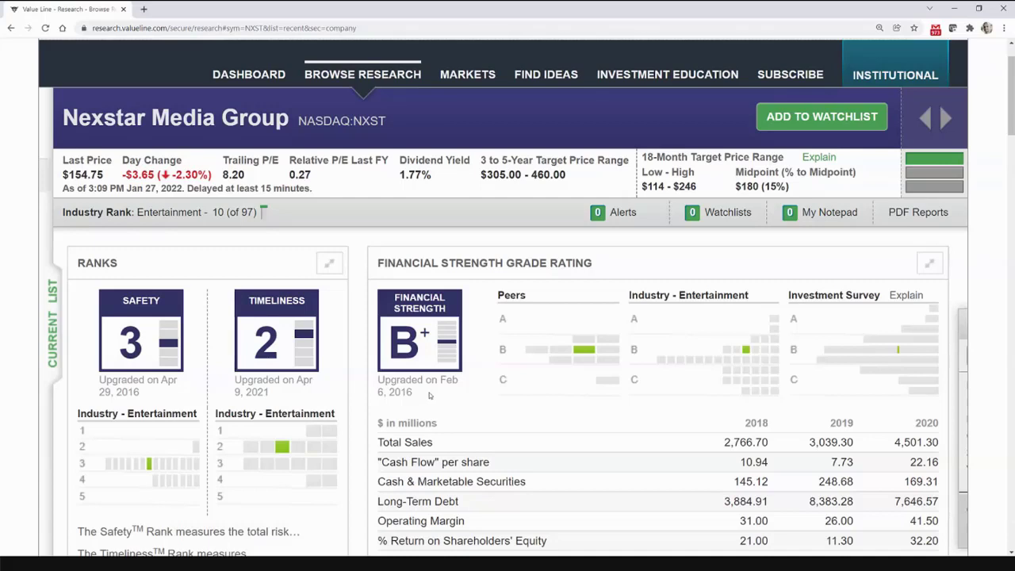
Step: Highlight Nexstar's $154.75 last price, then list its available PDF reports
triple_click(87, 173)
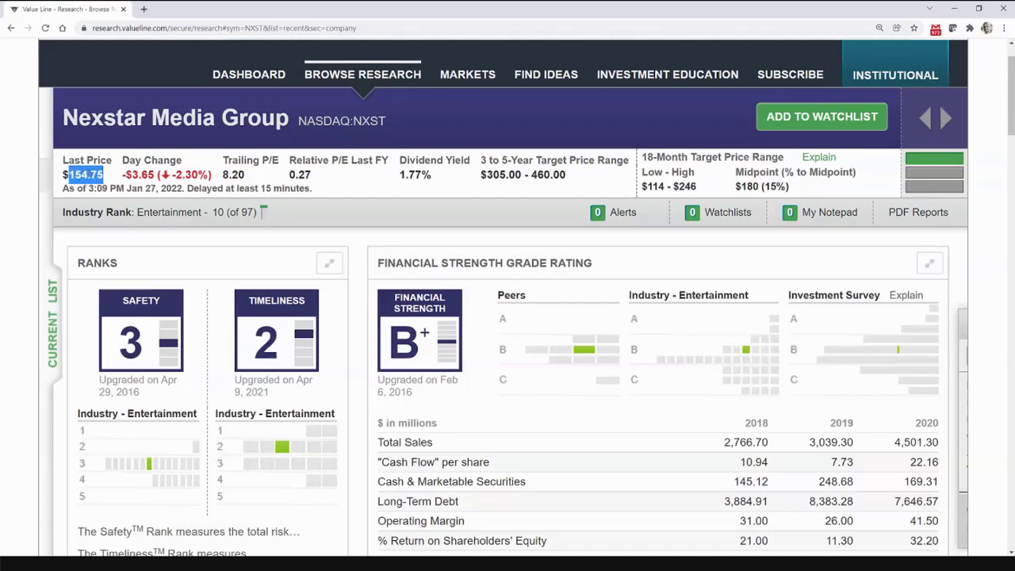
mouse_move(47, 192)
left_click(82, 173)
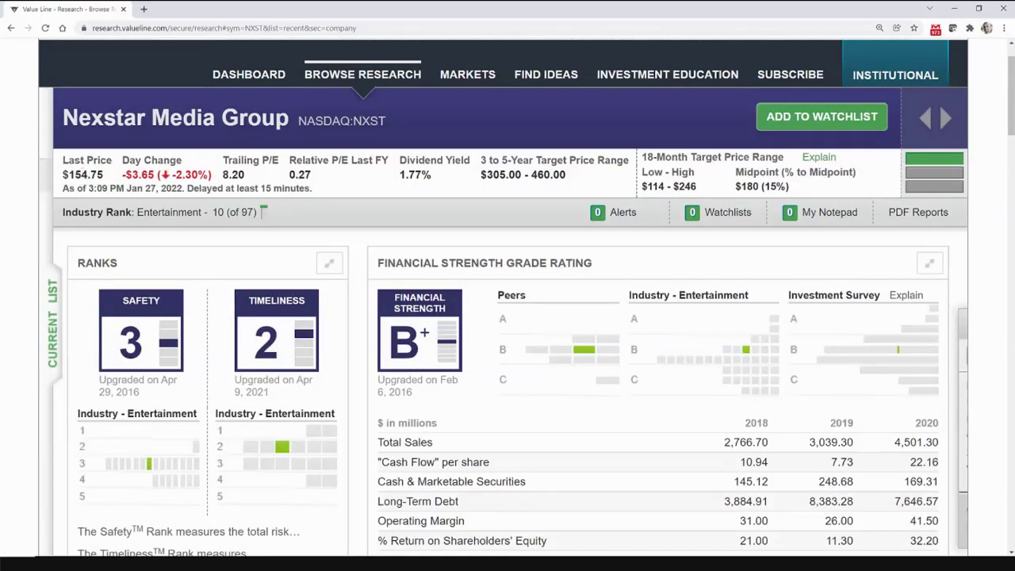
left_click_drag(62, 174, 121, 188)
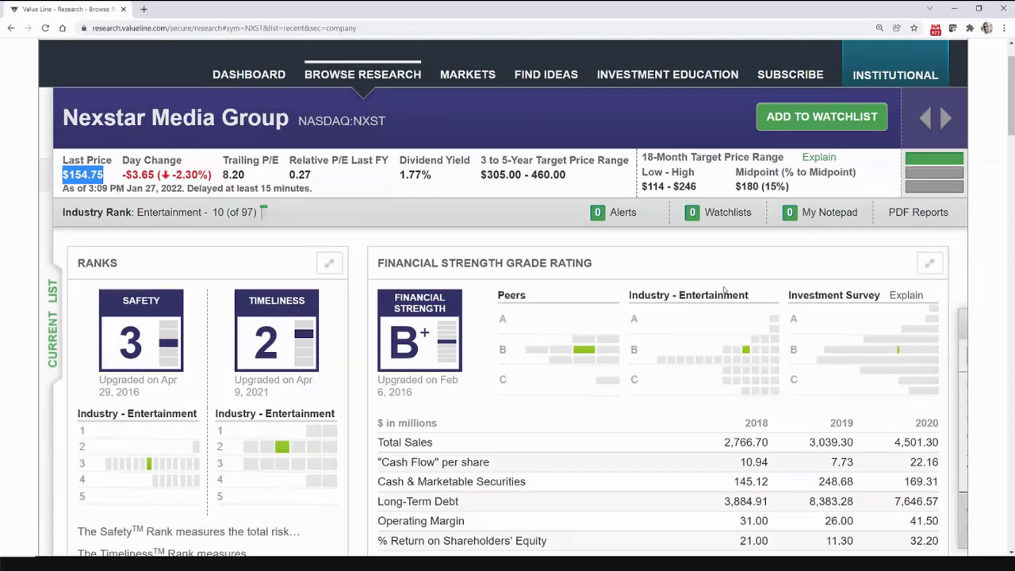
left_click(901, 219)
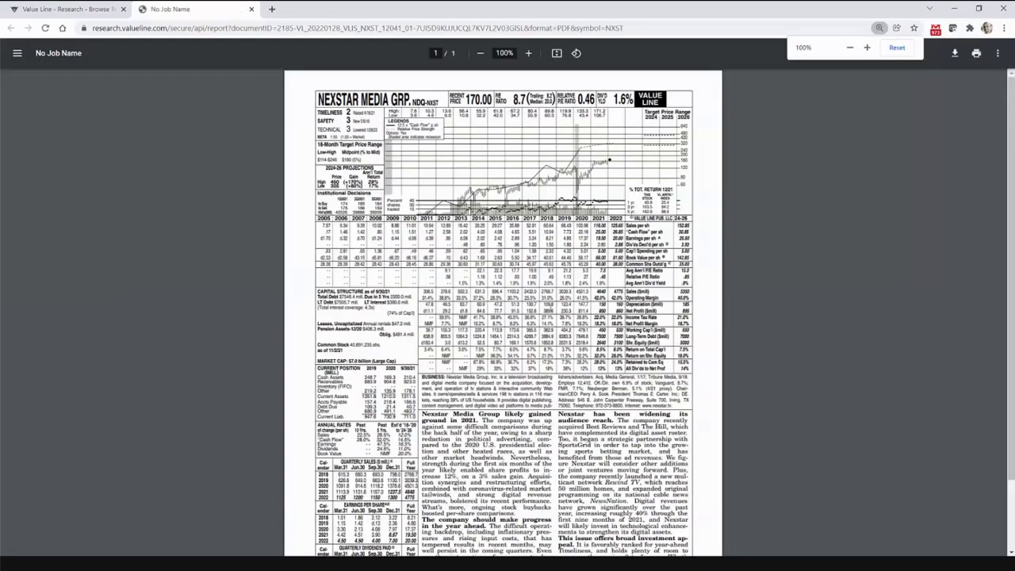
key("ctrl+plus")
key("ctrl+plus")
key("ctrl+plus")
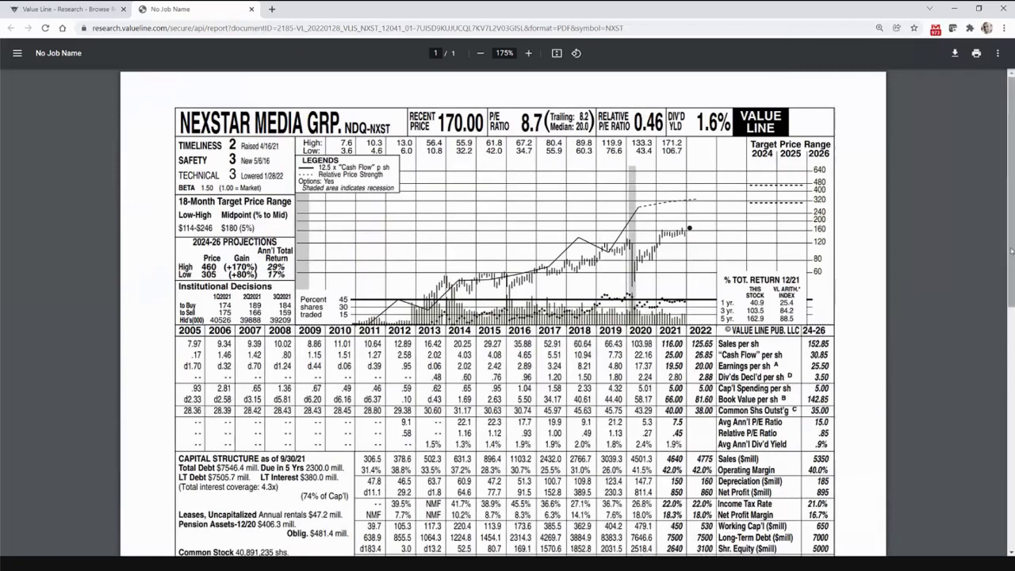
left_click_drag(1012, 256, 1012, 273)
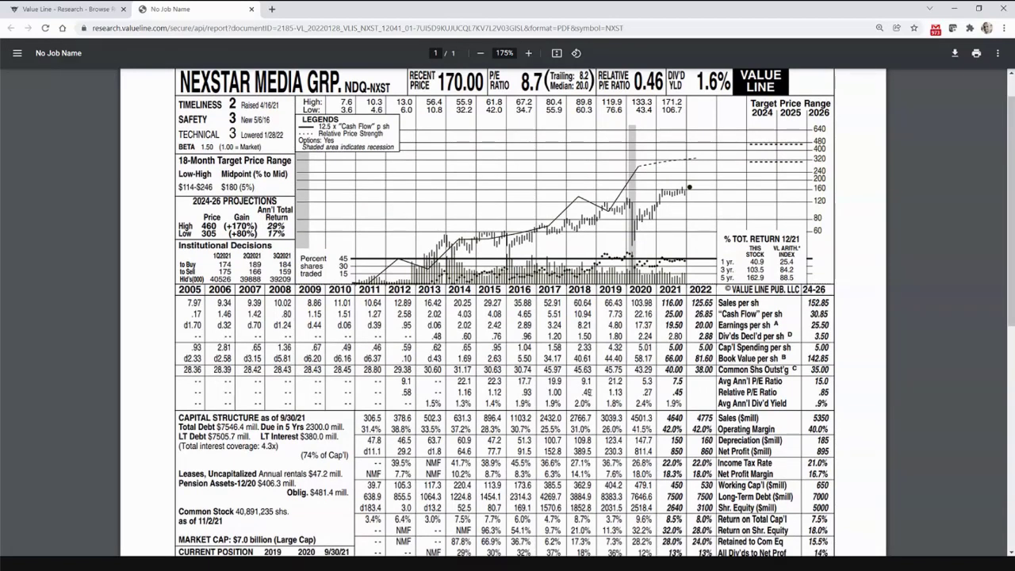
left_click_drag(668, 325, 713, 325)
left_click(671, 417)
left_click_drag(671, 417, 825, 418)
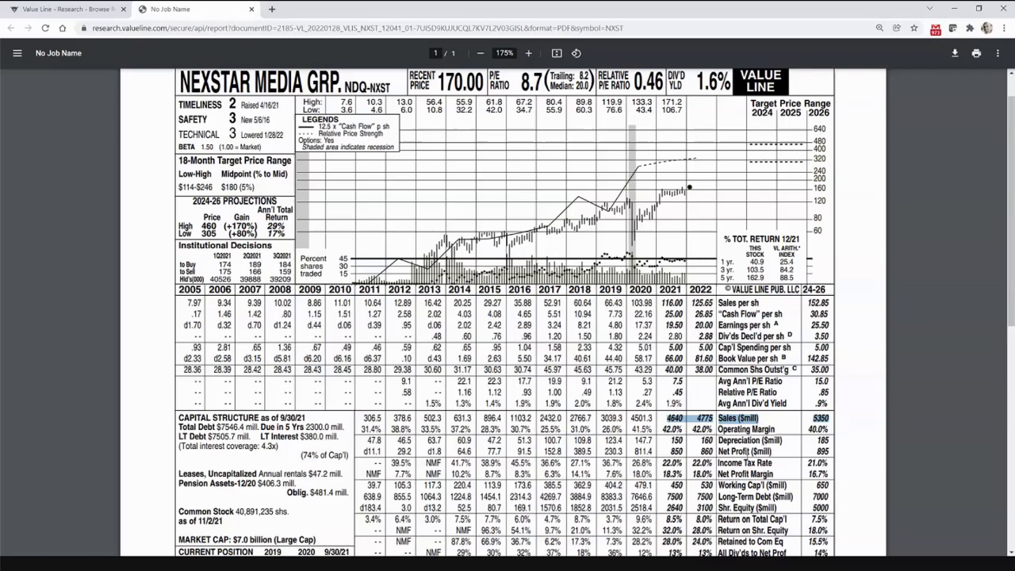
left_click(745, 466)
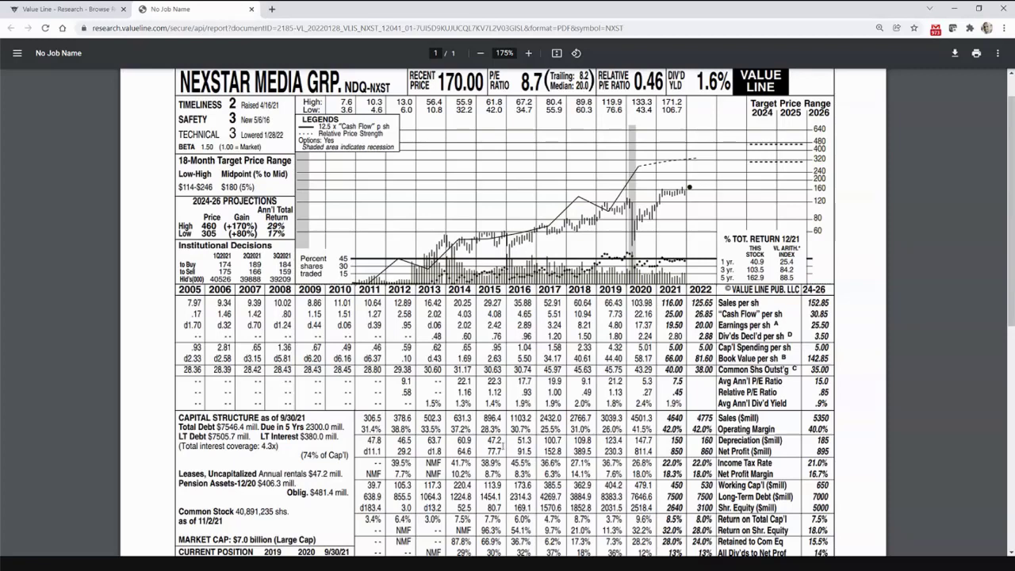
scroll(482, 449, "down", 1)
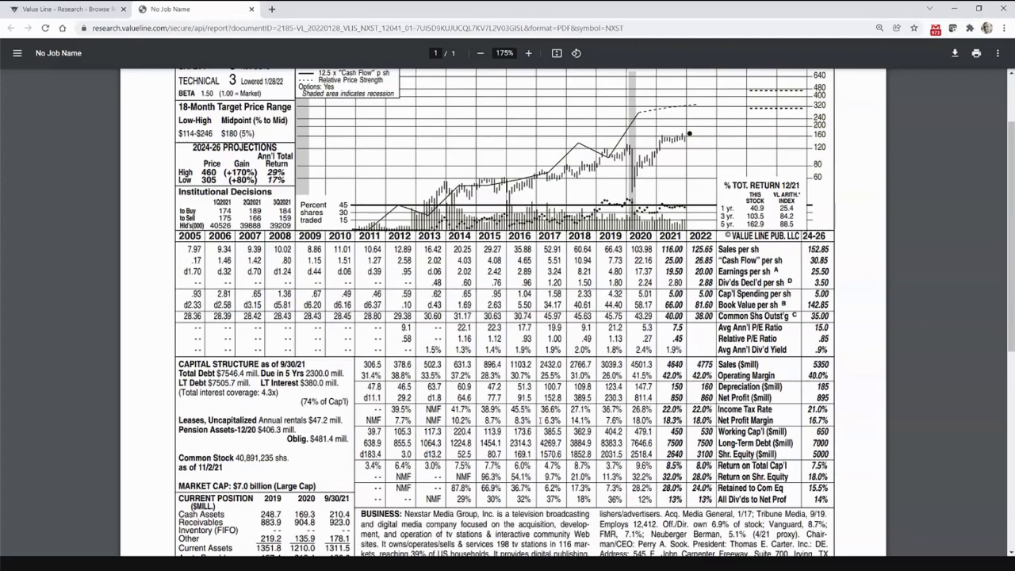
scroll(540, 421, "down", 1)
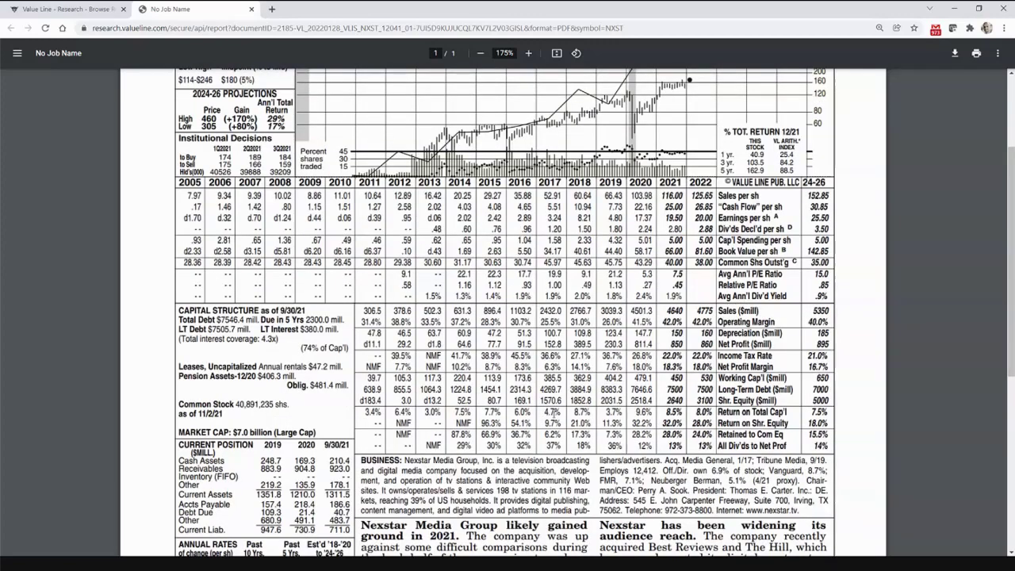
scroll(540, 420, "up", 3)
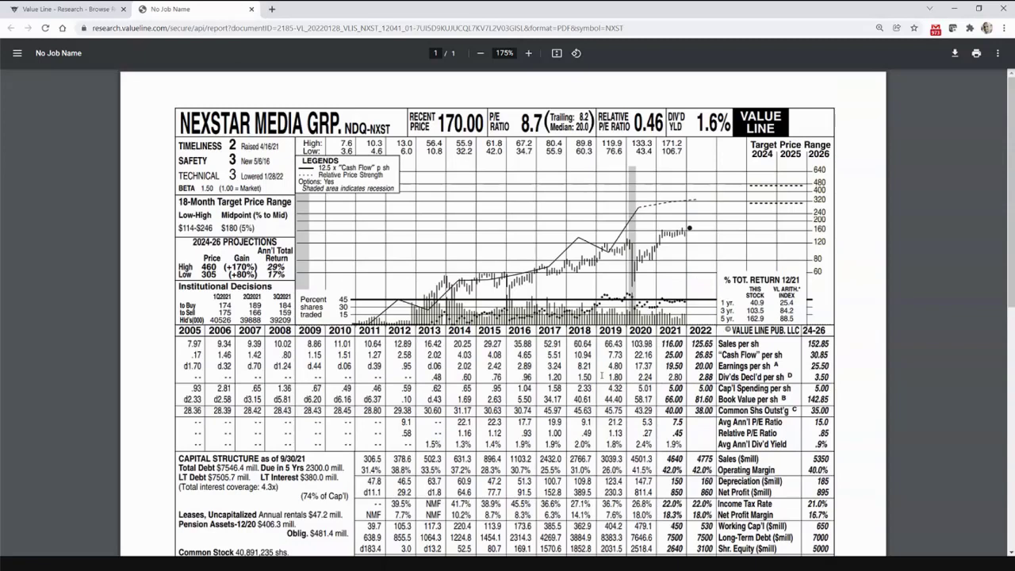
scroll(601, 376, "down", 1)
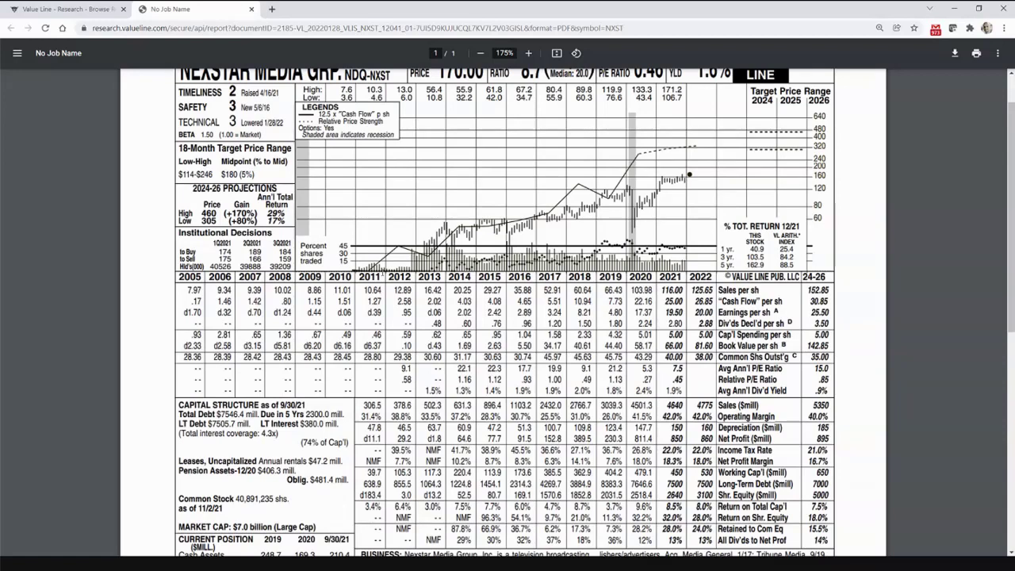
scroll(899, 342, "down", 3)
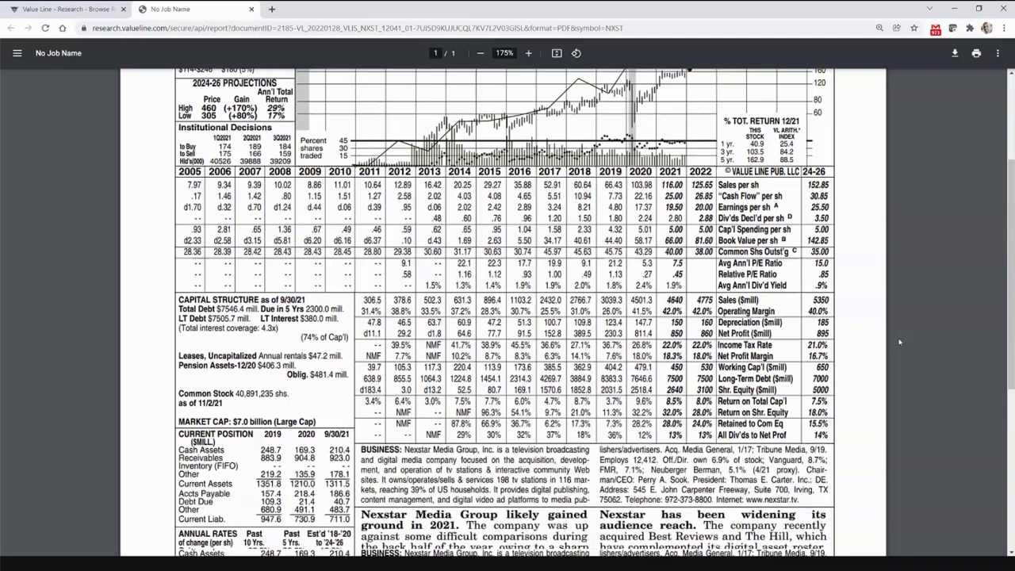
scroll(900, 342, "down", 10)
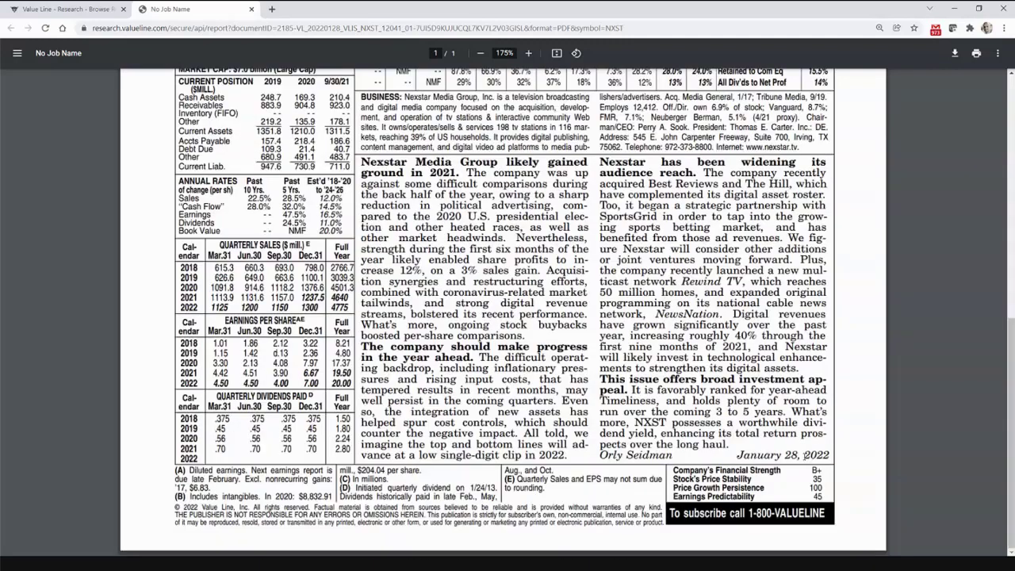
left_click_drag(673, 488, 821, 490)
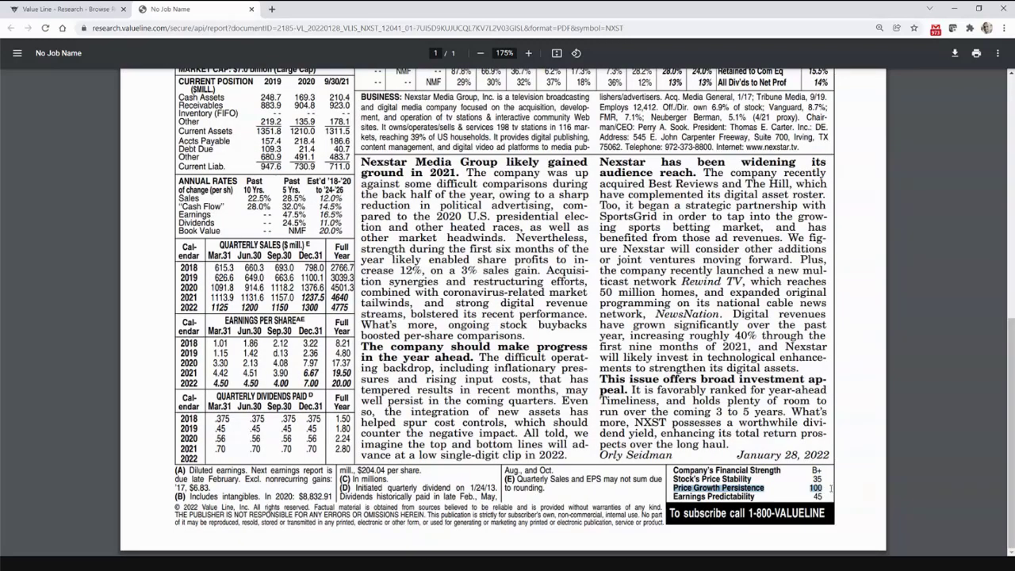
left_click(832, 488)
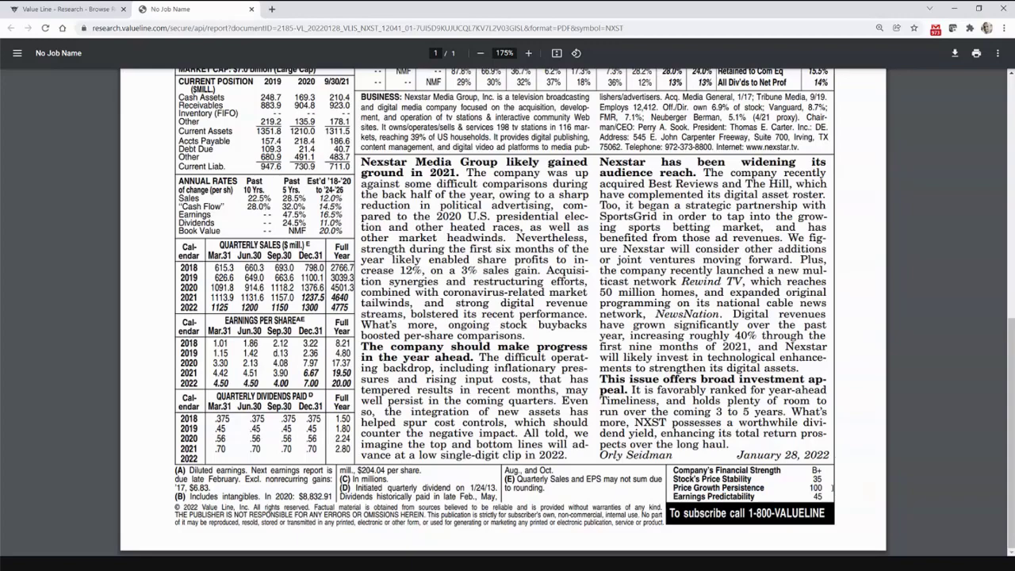
scroll(830, 488, "up", 6)
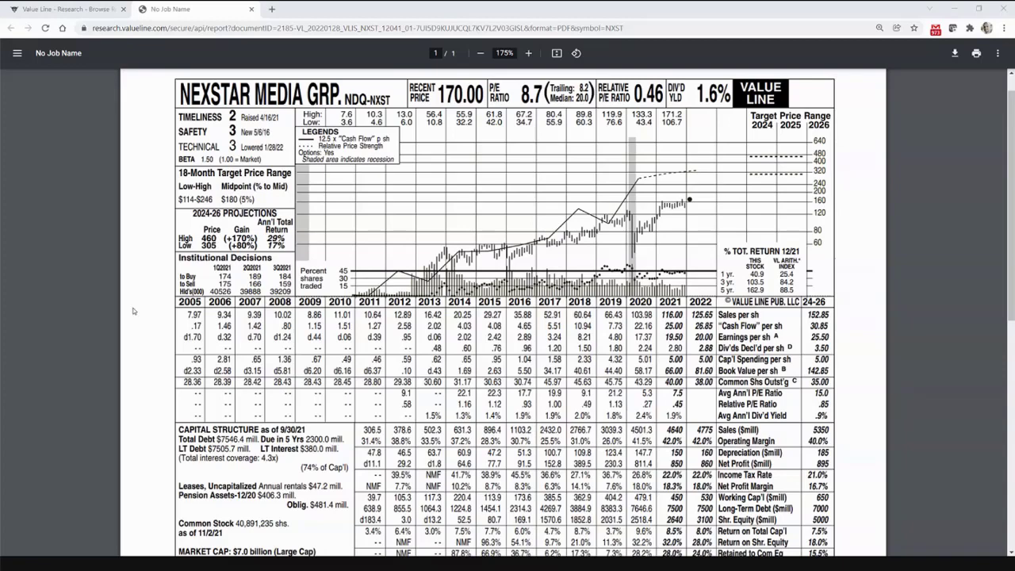
Step: Zoom the Nexstar PDF report out from 175% to 150%
scroll(133, 311, "down", 1)
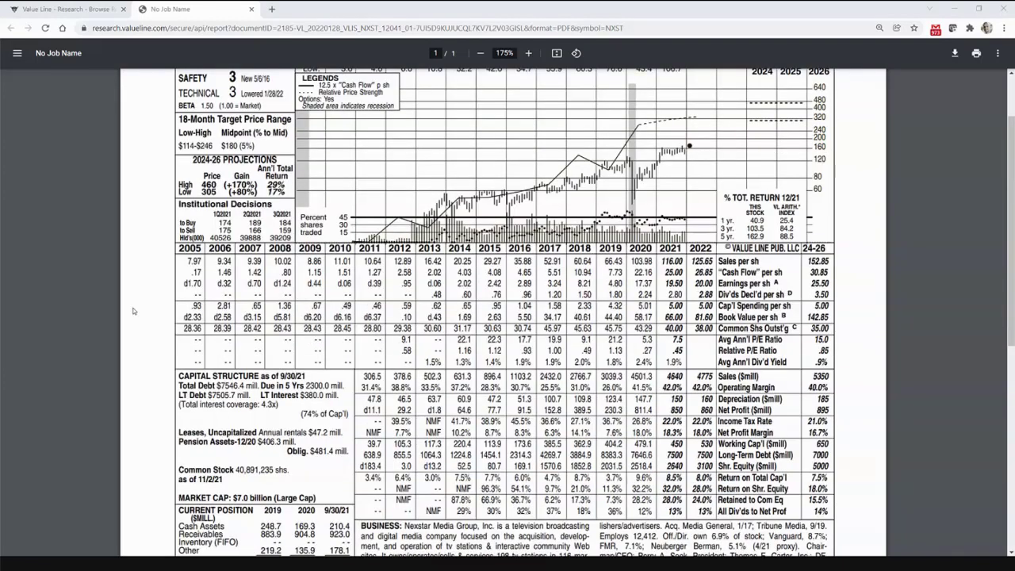
scroll(133, 311, "up", 1)
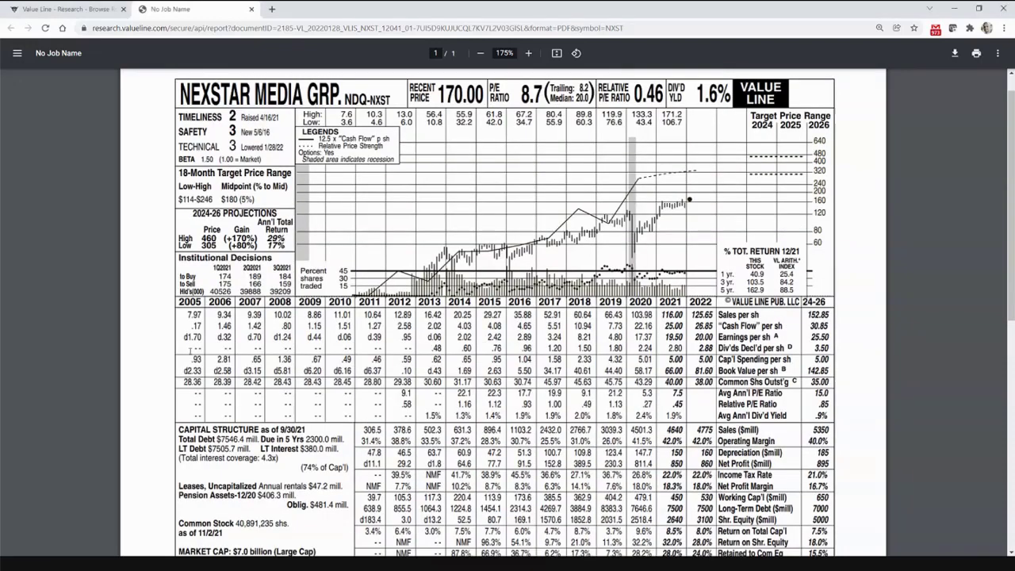
key("ctrl+minus")
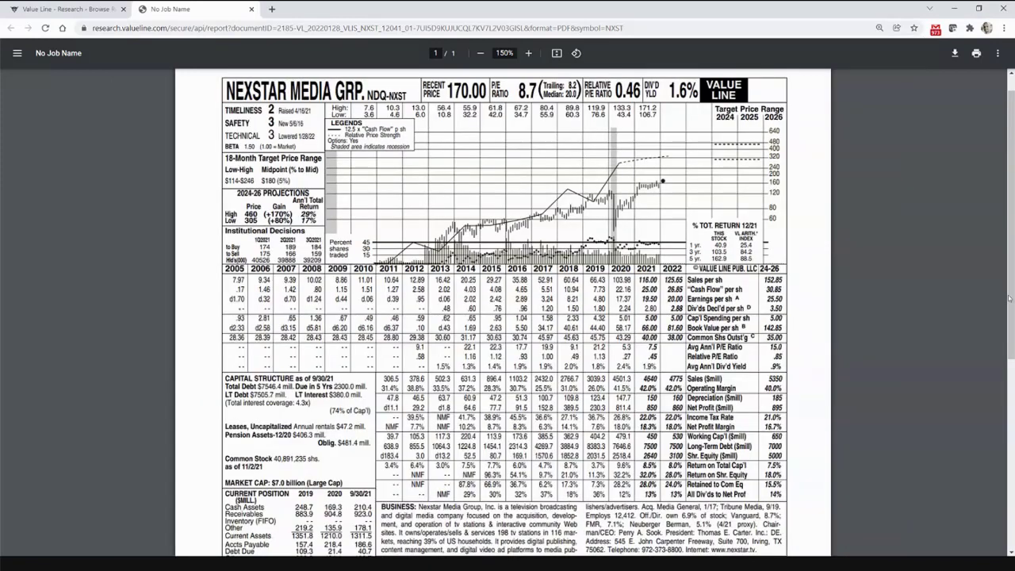
scroll(1012, 300, "down", 1)
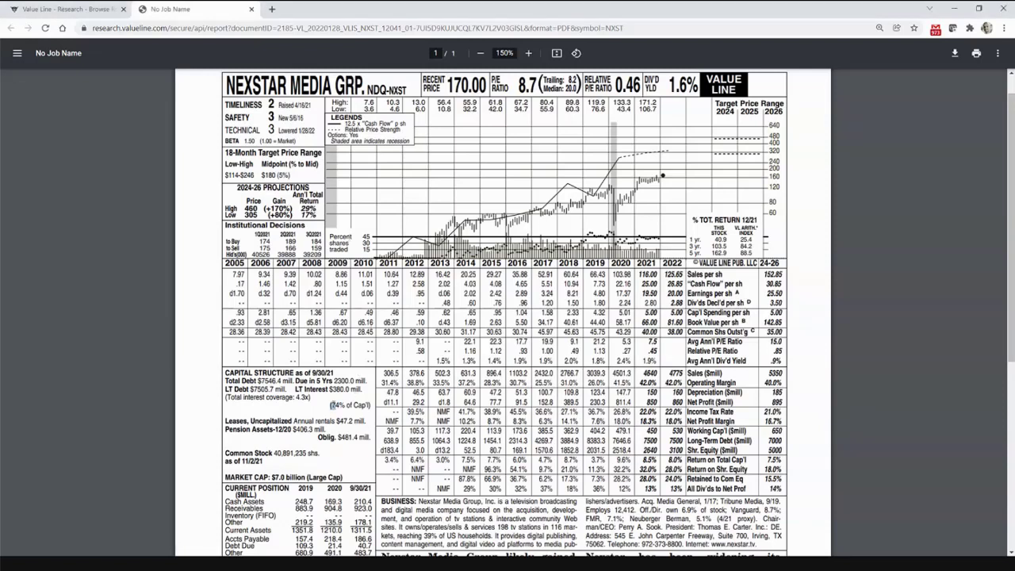
left_click_drag(331, 405, 369, 406)
left_click_drag(613, 440, 631, 441)
left_click_drag(613, 450, 631, 450)
left_click_drag(332, 405, 365, 406)
left_click(291, 380)
Step: Zoom the Nexstar report to 175% and scroll to the 4.3x total interest coverage note
left_click_drag(229, 396, 310, 397)
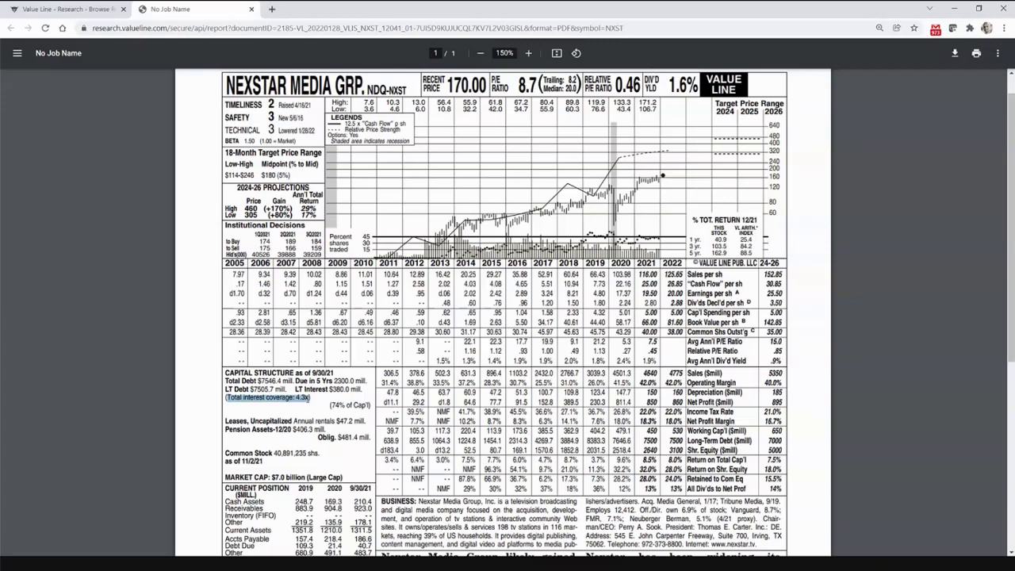
key("ctrl+equal")
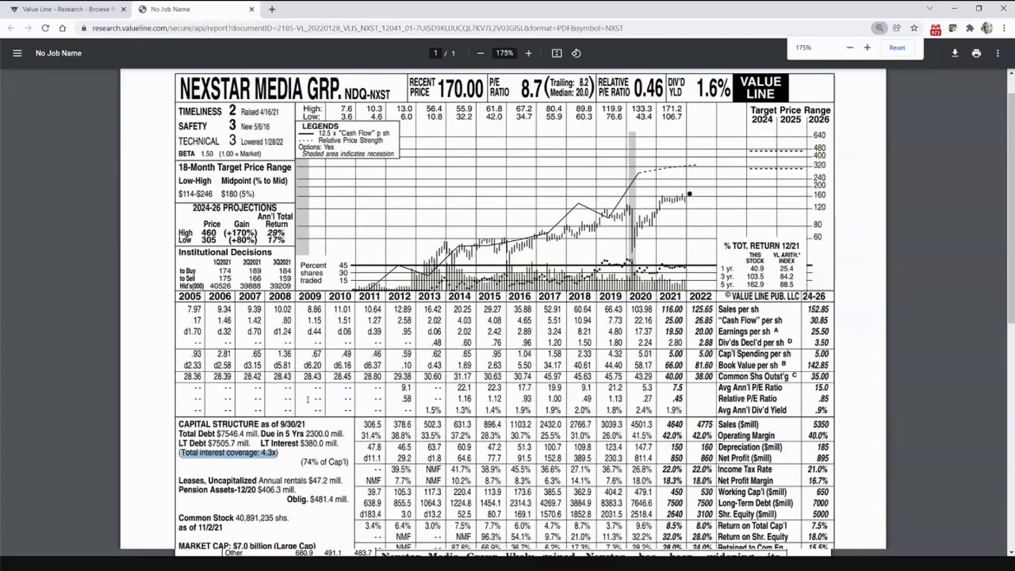
scroll(507, 317, "down", 2)
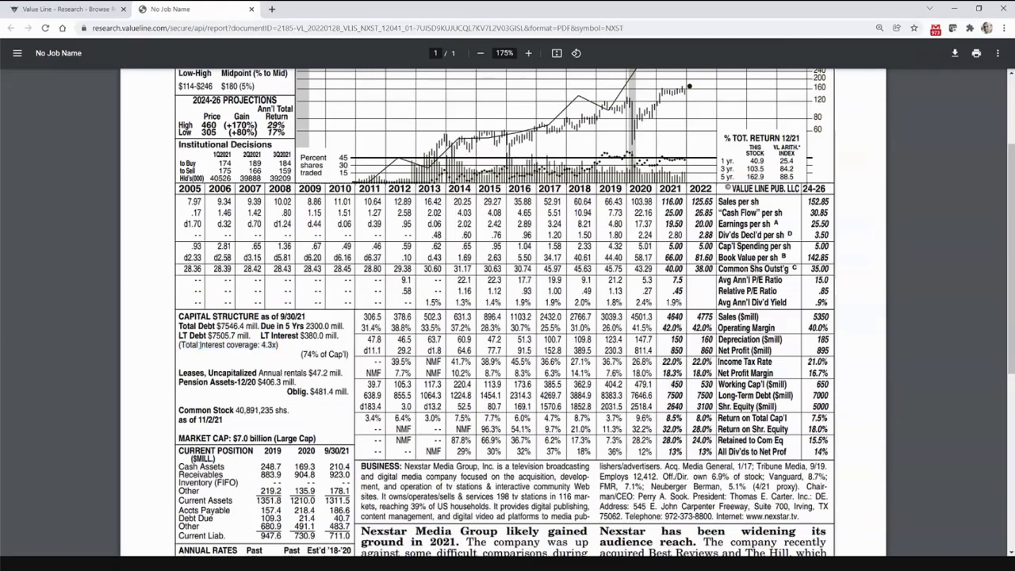
left_click_drag(180, 346, 277, 347)
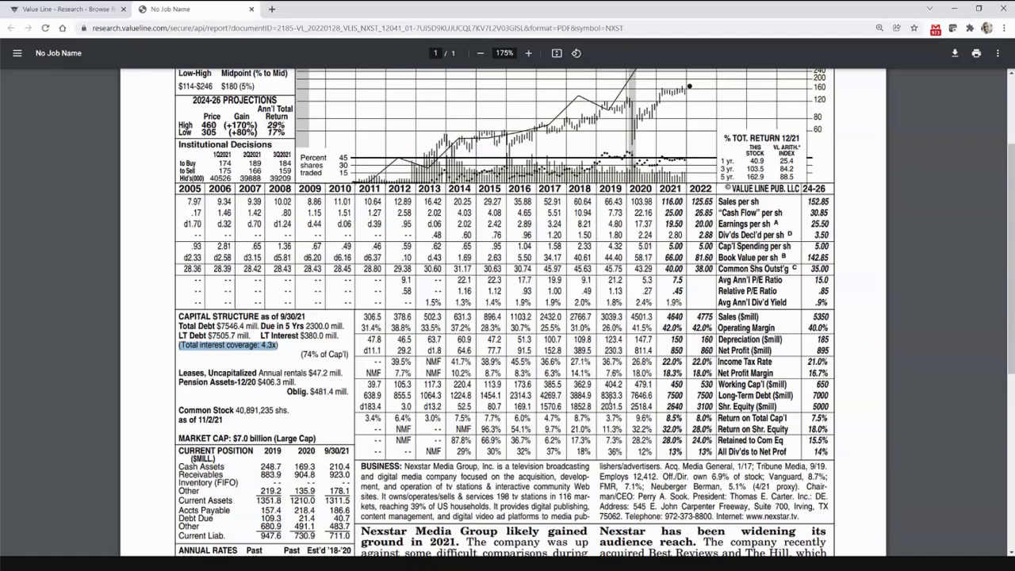
left_click(602, 396)
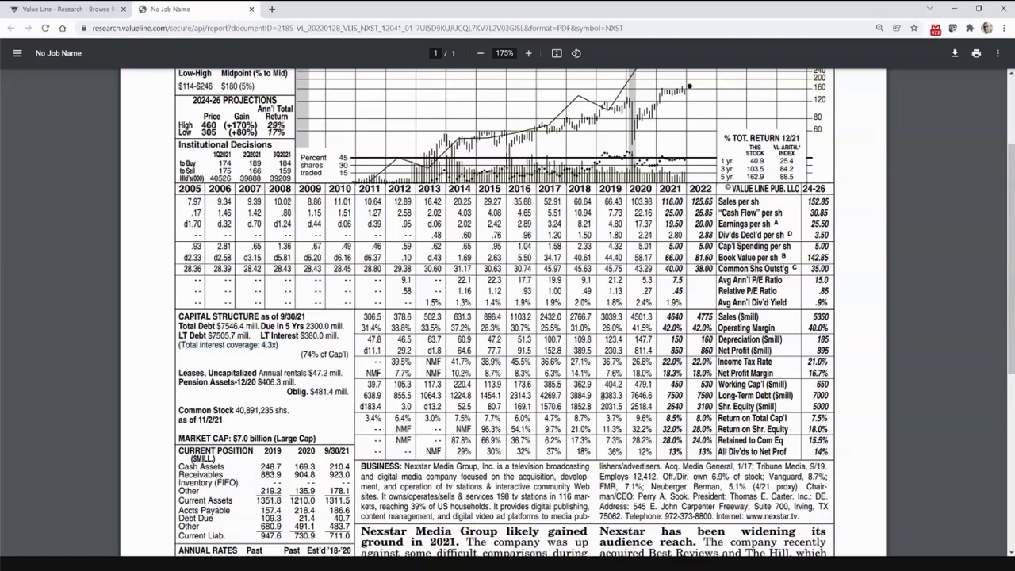
left_click_drag(571, 395, 597, 395)
left_click_drag(613, 395, 591, 451)
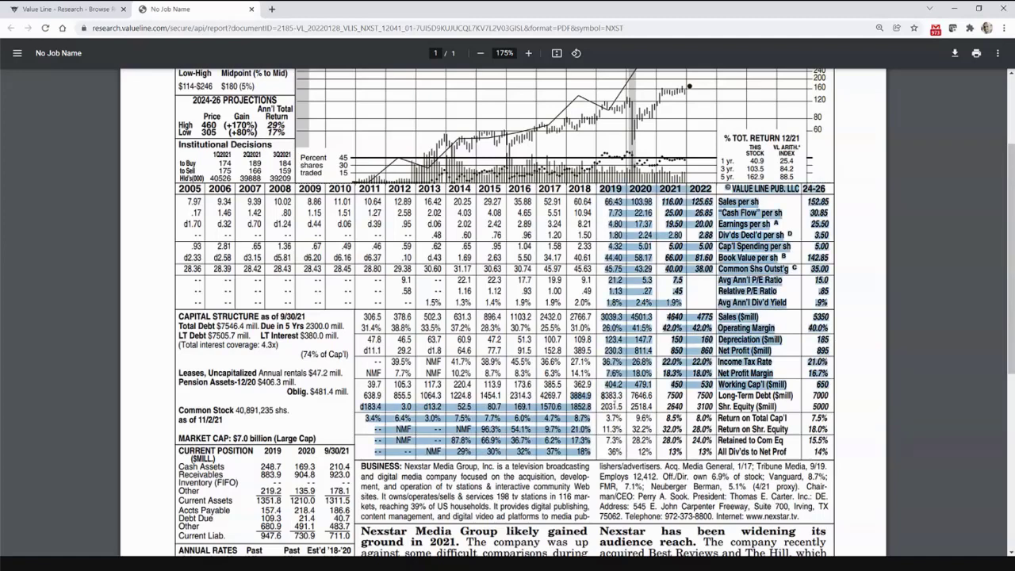
left_click(616, 405)
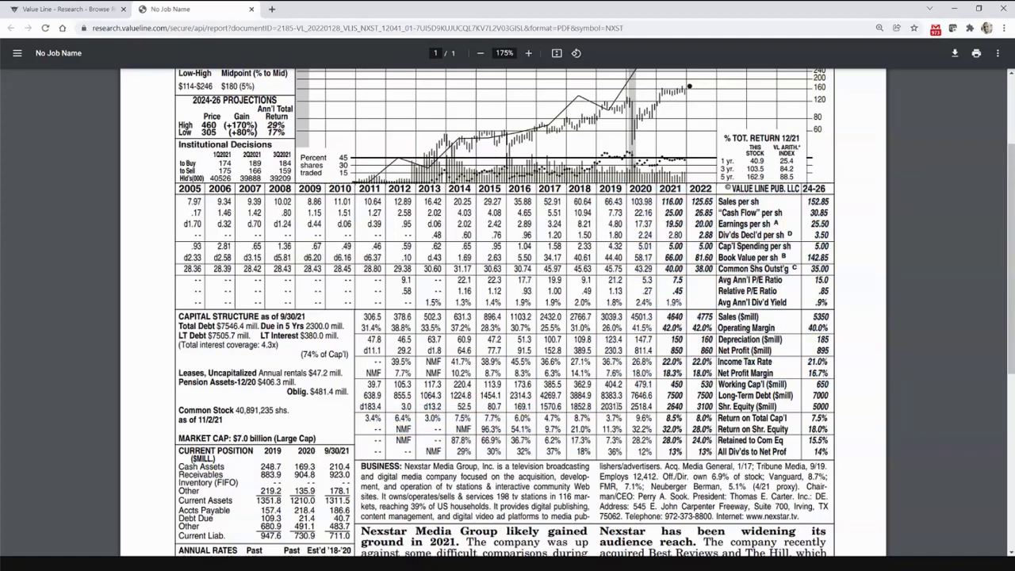
double_click(609, 395)
left_click_drag(632, 395, 714, 395)
left_click(700, 394)
left_click(706, 395)
left_click_drag(302, 355, 319, 354)
left_click(305, 355)
Step: In the Common Shs Outst'g row, select the 2021–2022 estimates 40.00 and 38.00
scroll(347, 374, "down", 1)
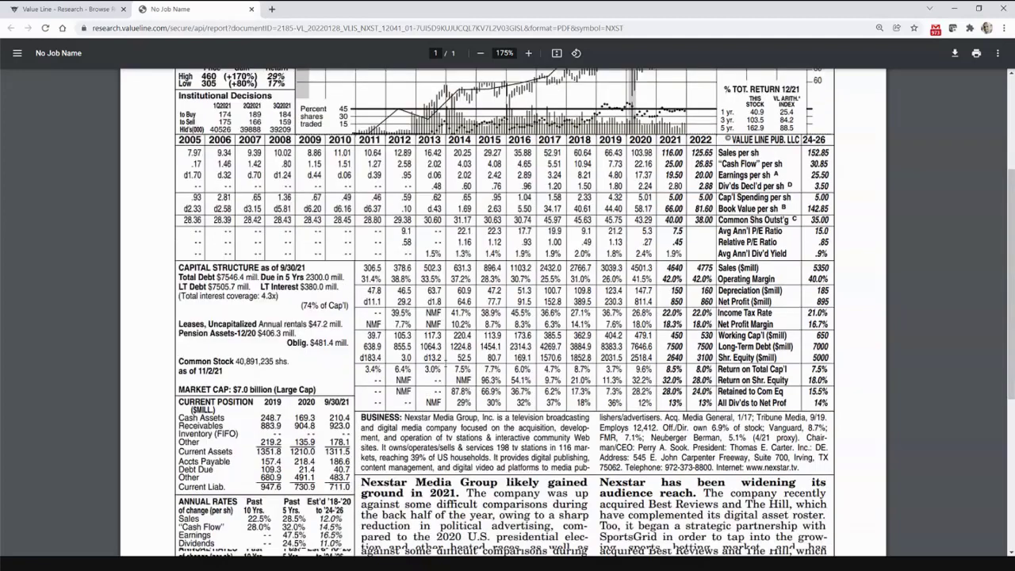
scroll(347, 374, "down", 1)
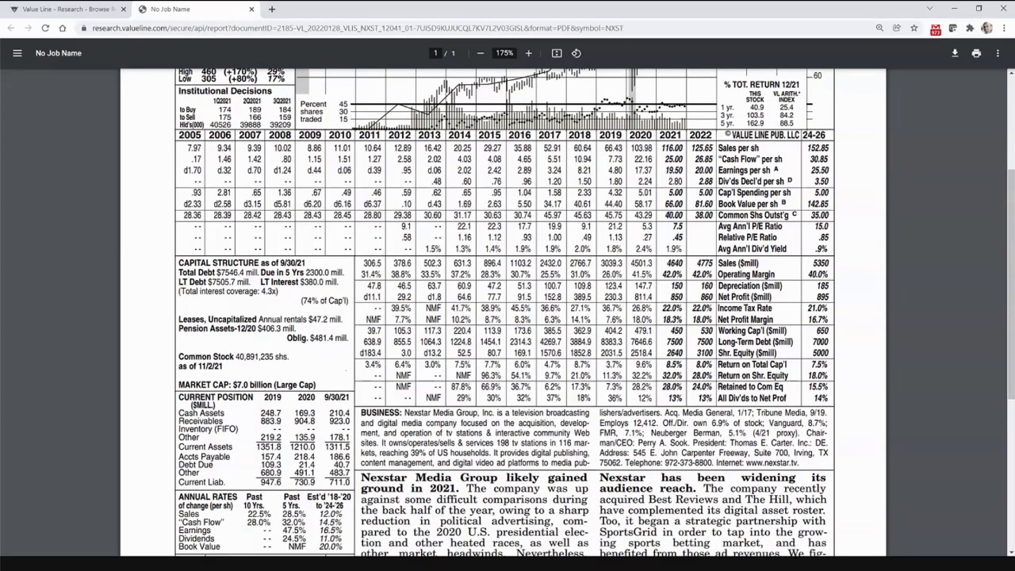
double_click(673, 215)
double_click(818, 215)
left_click_drag(665, 215, 824, 216)
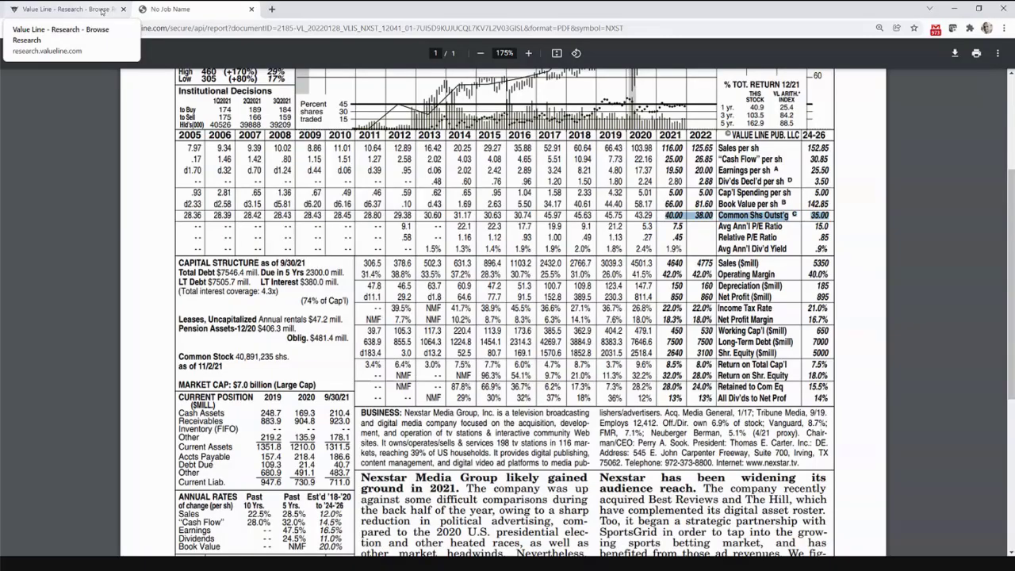
Step: Return to the Nexstar research page and open the stock screening and idea tools
left_click(101, 10)
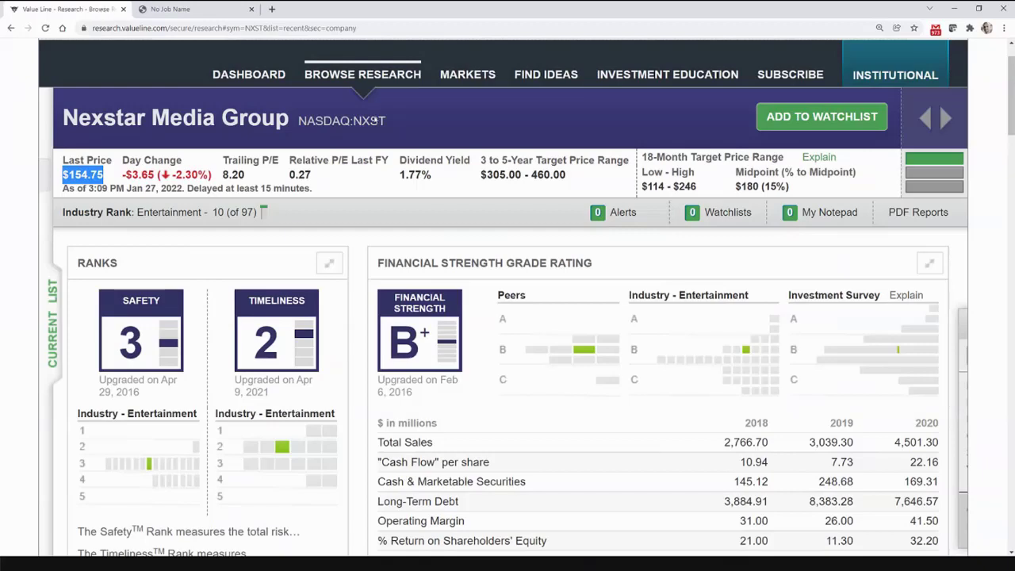
scroll(375, 119, "up", 1)
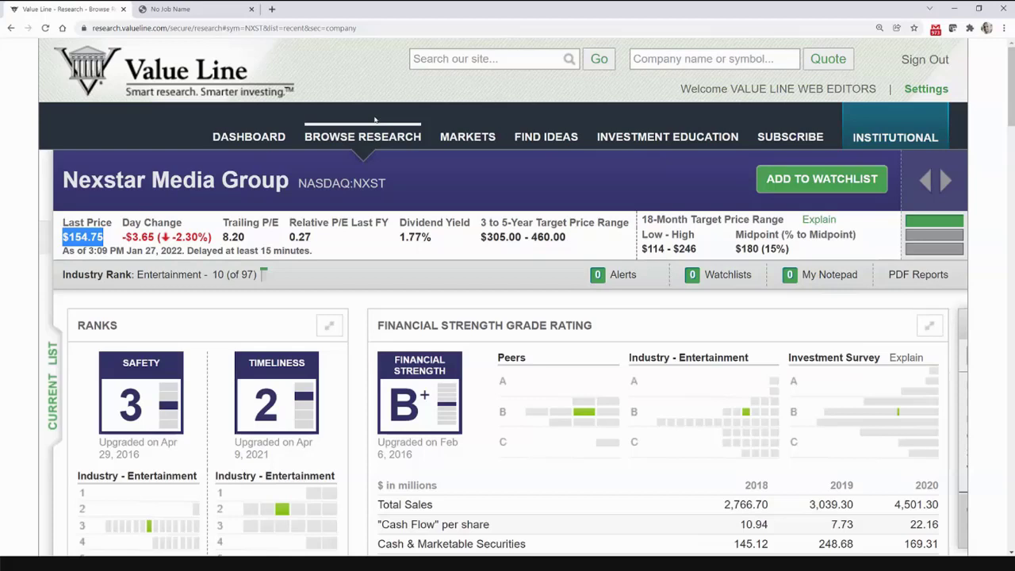
left_click(524, 147)
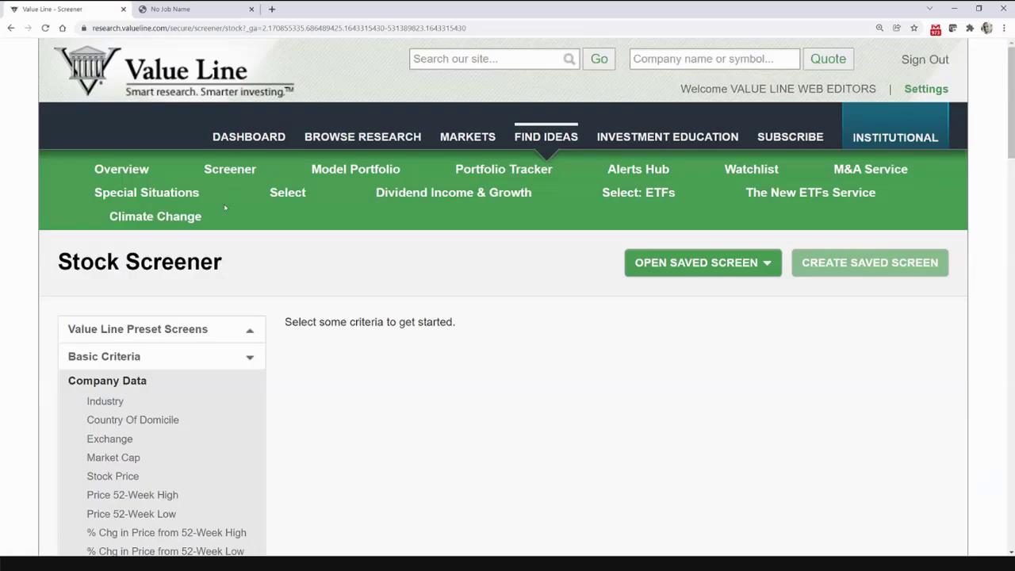
Step: Add Industry from Basic Criteria > Company Data as a screening criterion
scroll(225, 207, "down", 1)
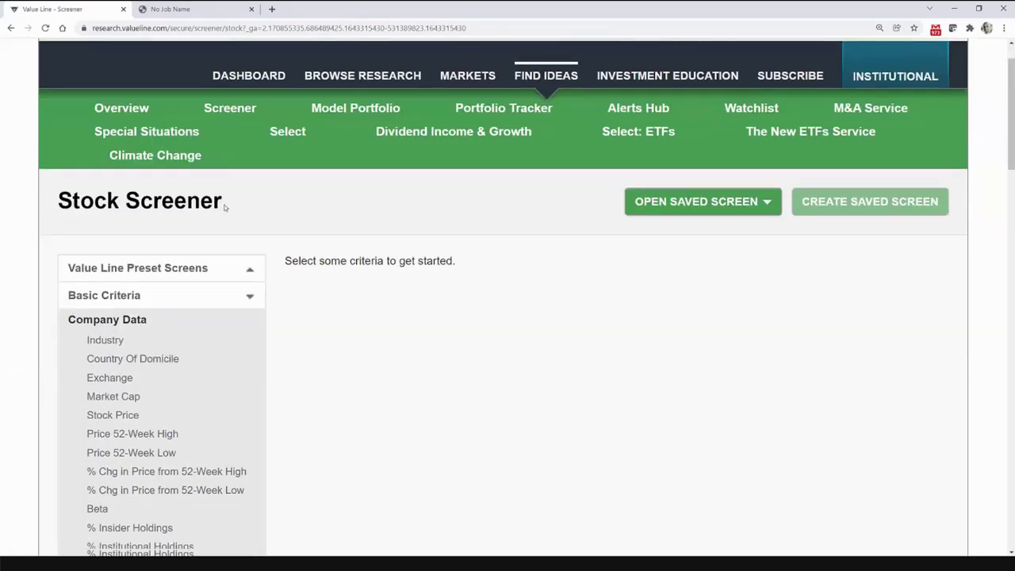
scroll(128, 270, "down", 1)
scroll(87, 254, "down", 1)
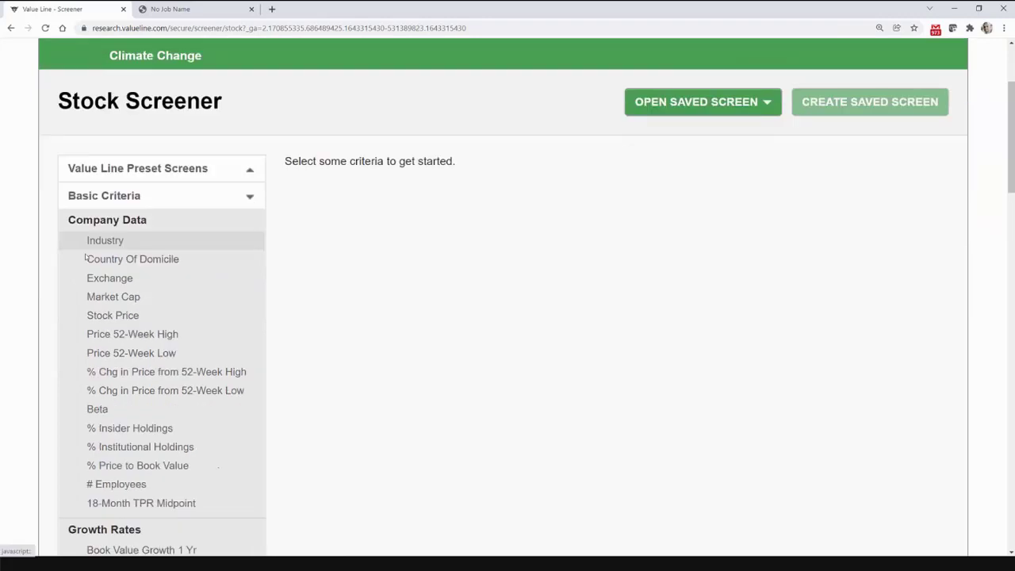
left_click_drag(69, 220, 147, 219)
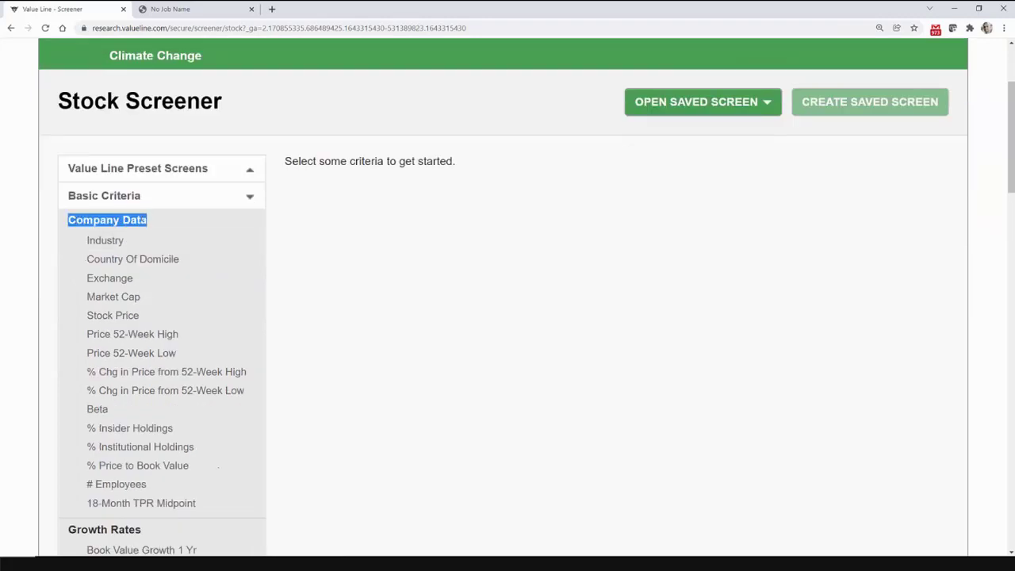
left_click(107, 242)
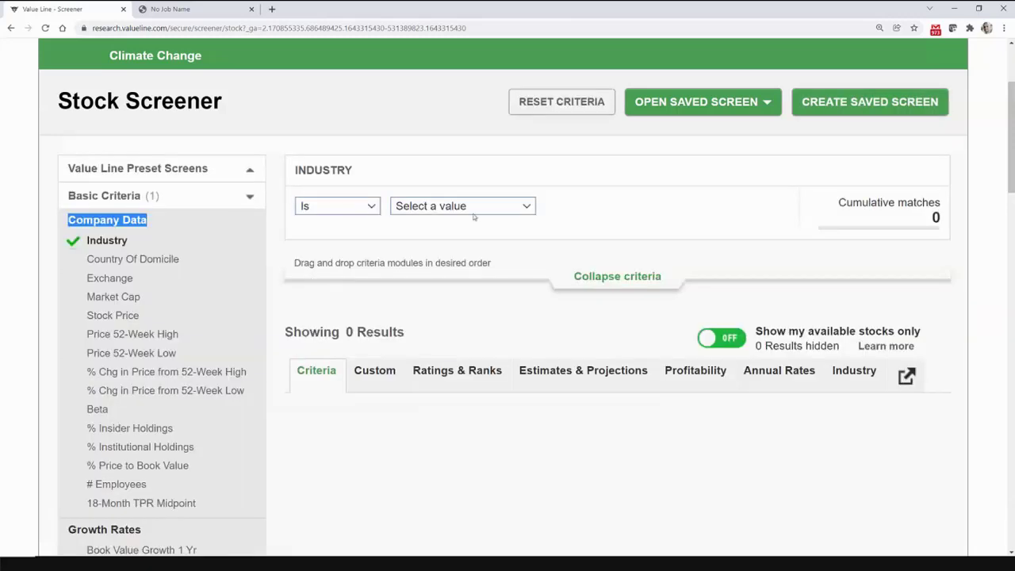
Step: Set the Industry criterion's condition to 'Is one of' and open its industry value list
left_click(527, 207)
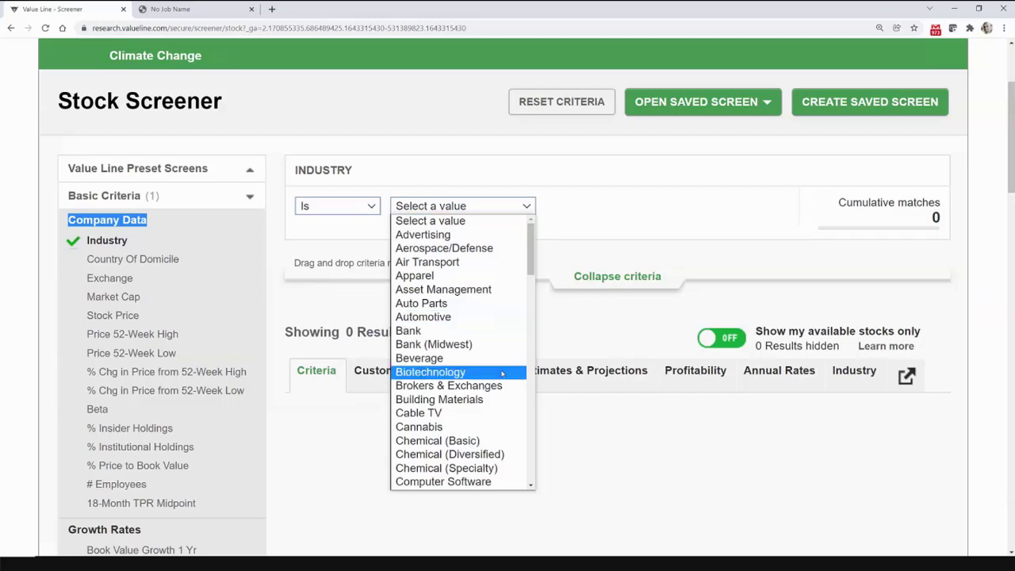
scroll(500, 365, "down", 12)
scroll(502, 373, "down", 1)
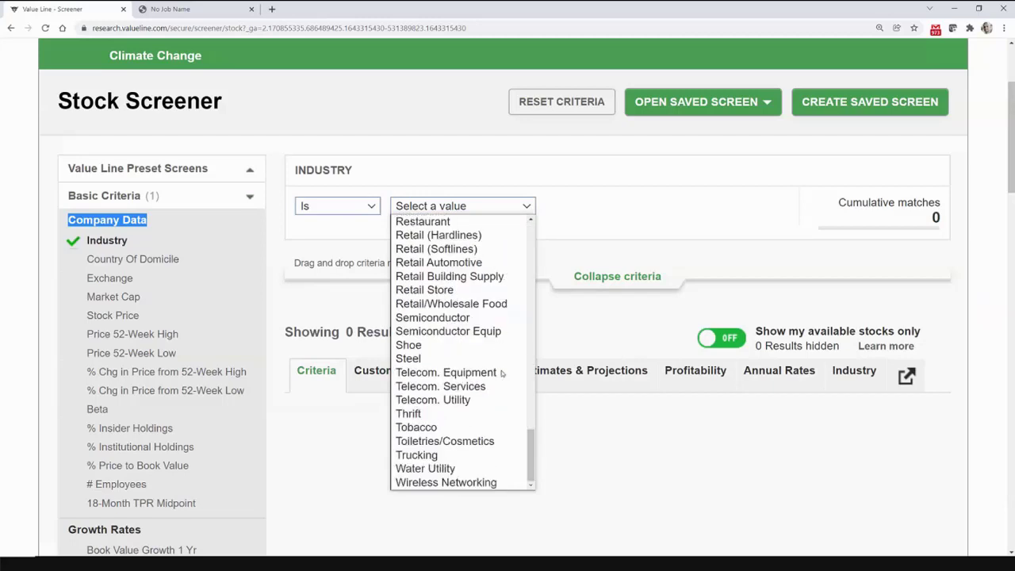
scroll(502, 373, "up", 13)
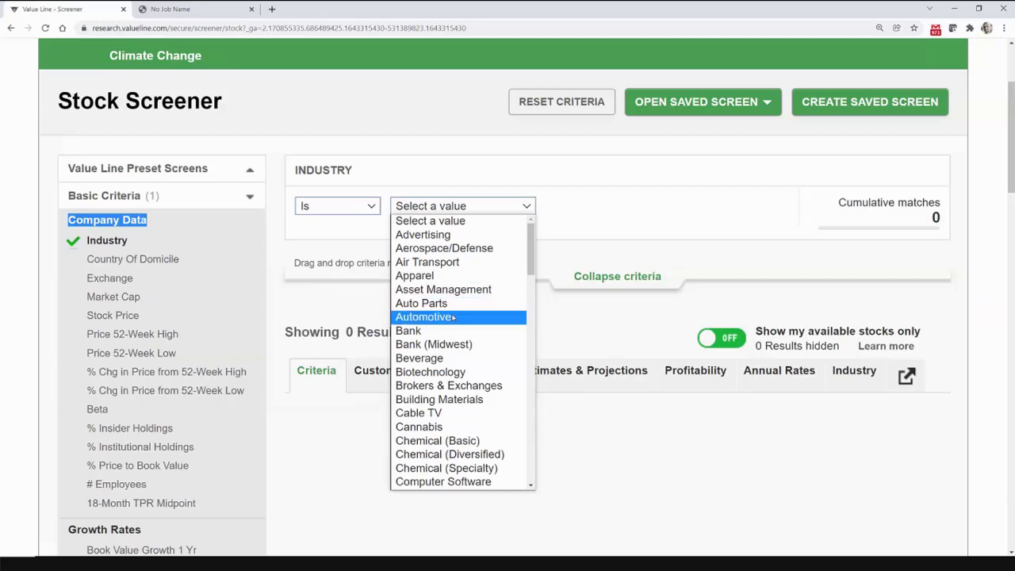
left_click(372, 208)
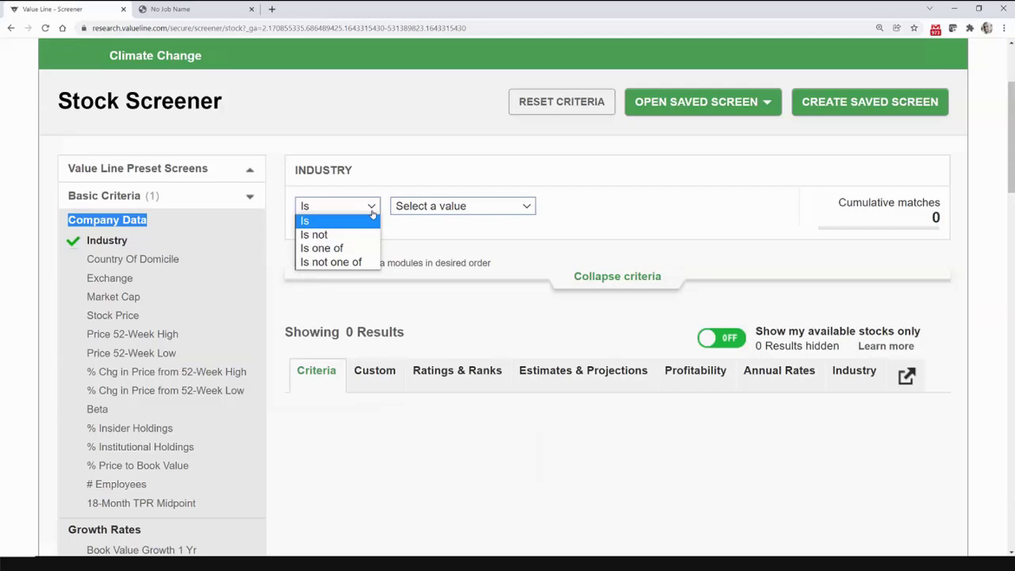
left_click(345, 250)
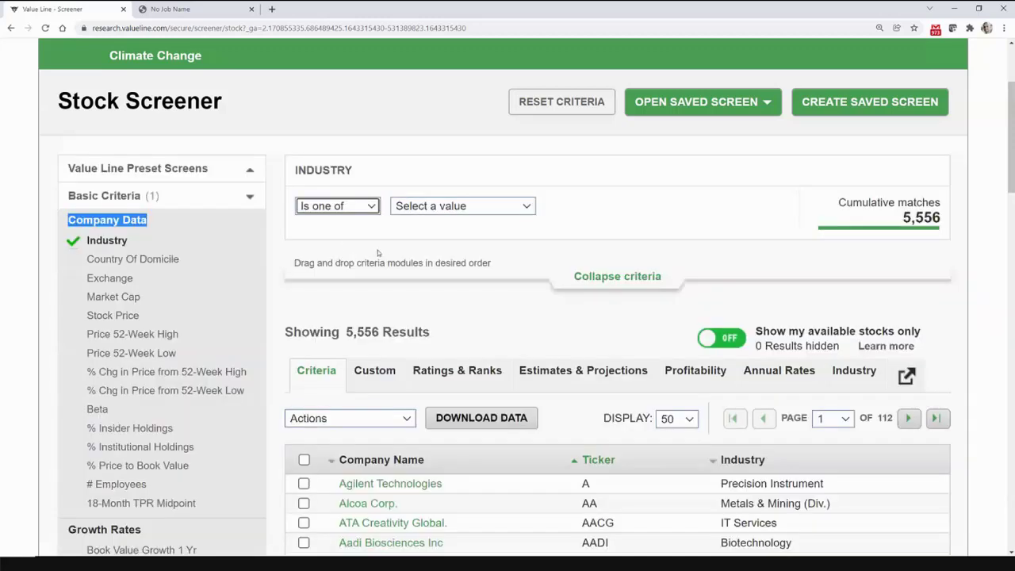
left_click(524, 209)
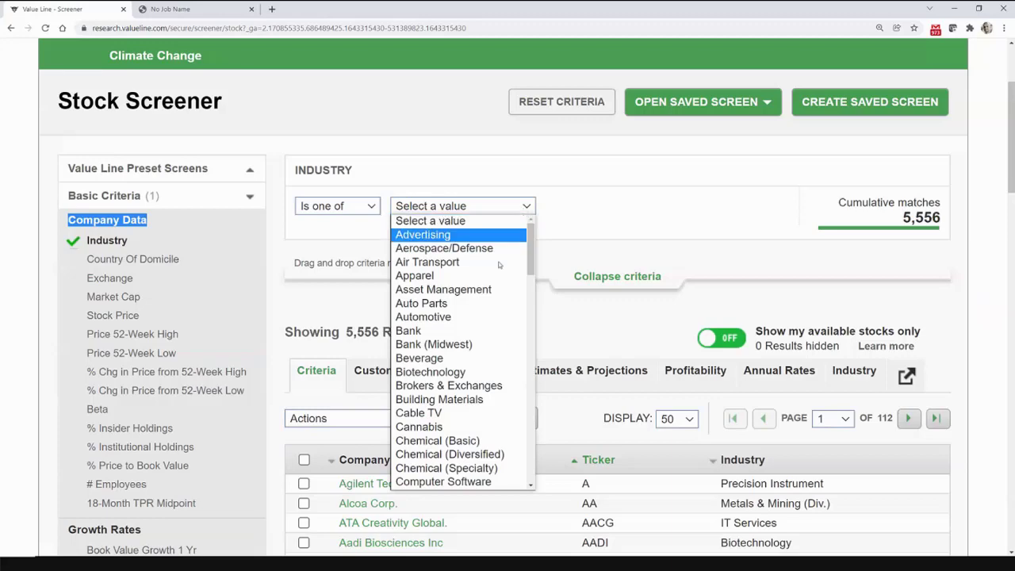
Step: Add Auto Parts (57 matches), then Automotive, to the Industry filter, reaching 90 companies
left_click(488, 302)
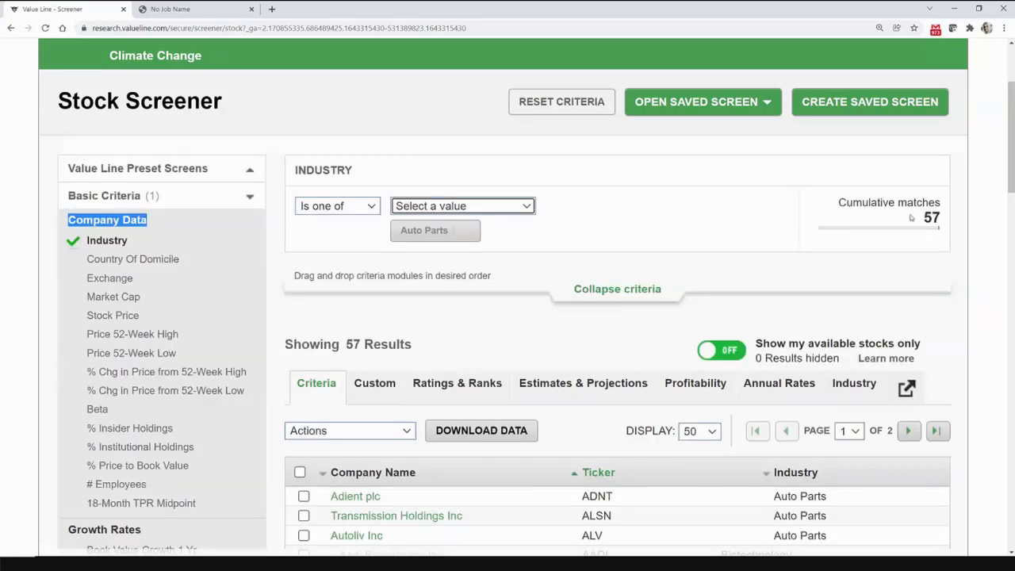
double_click(929, 219)
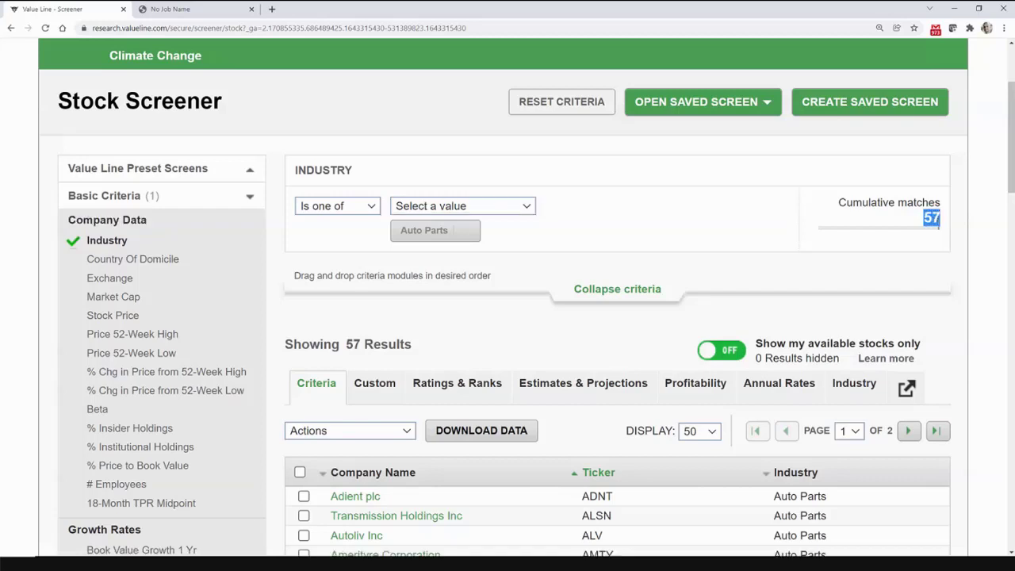
left_click(520, 207)
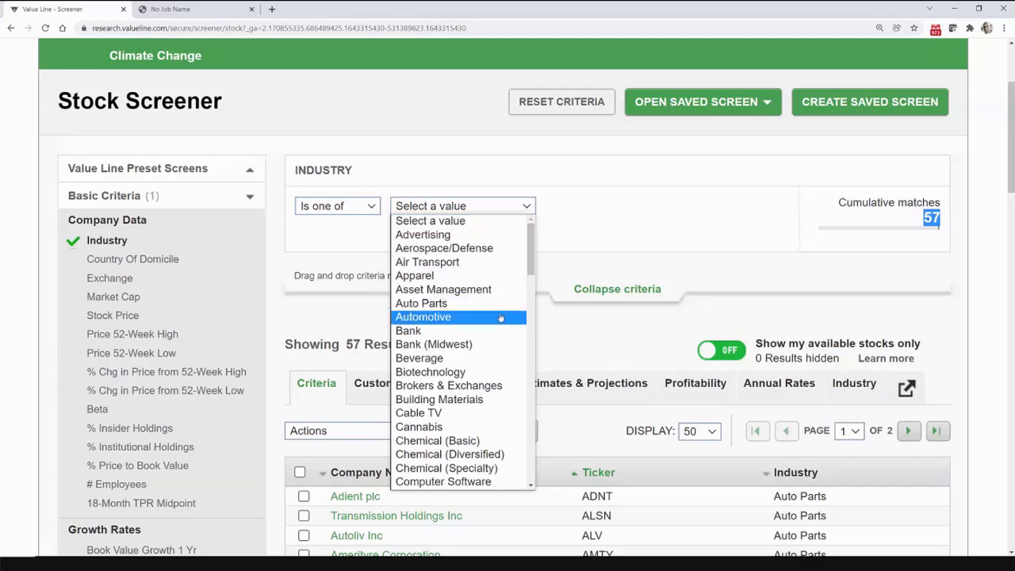
left_click(500, 318)
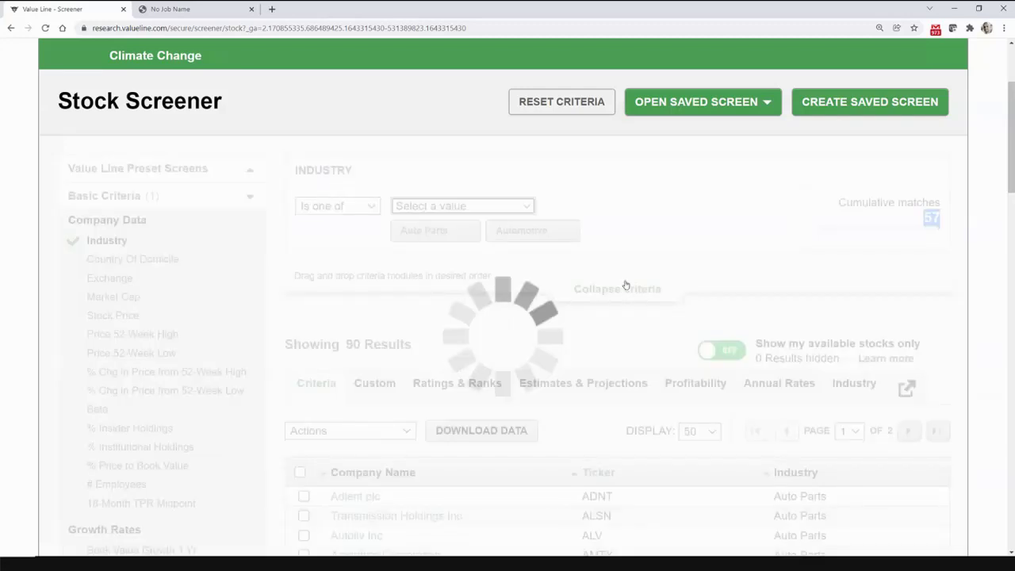
scroll(625, 284, "down", 1)
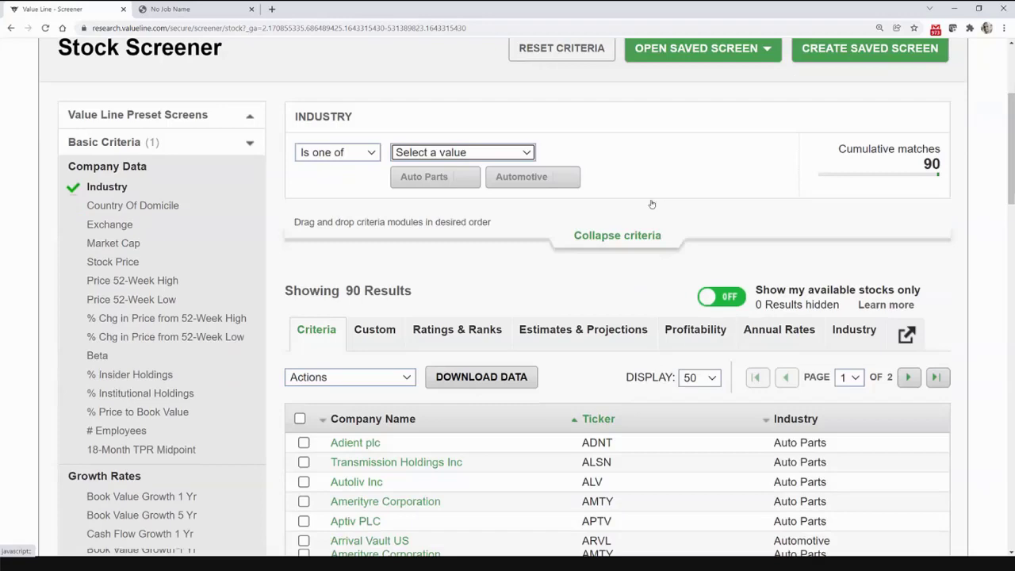
scroll(638, 199, "down", 5)
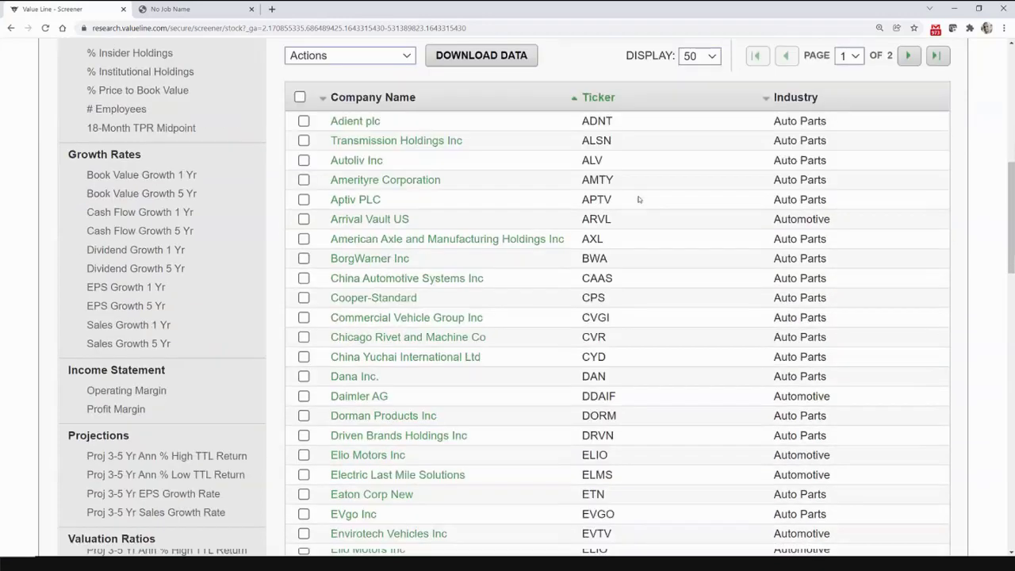
scroll(651, 178, "up", 3)
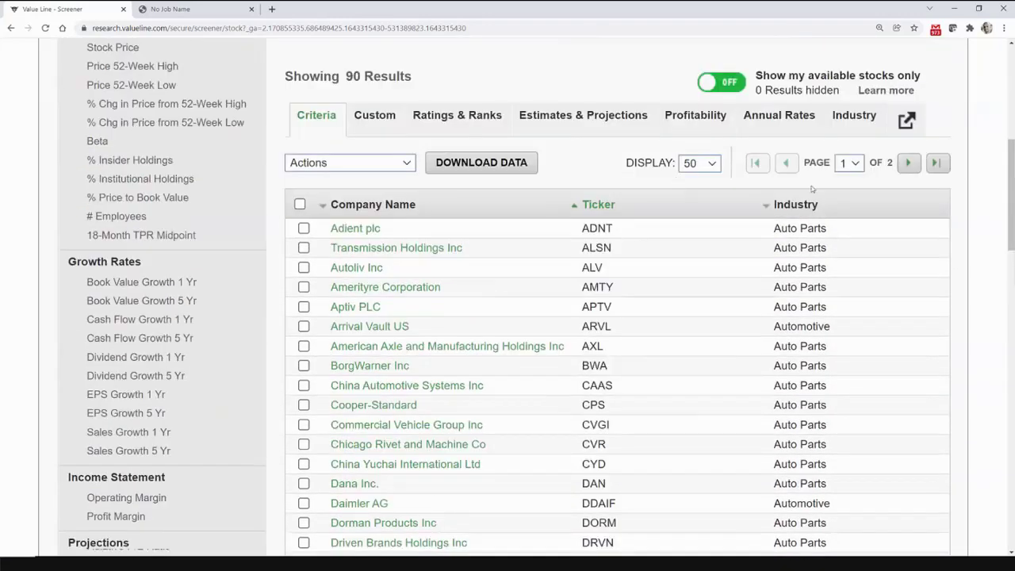
scroll(674, 174, "up", 3)
left_click_drag(924, 218, 939, 219)
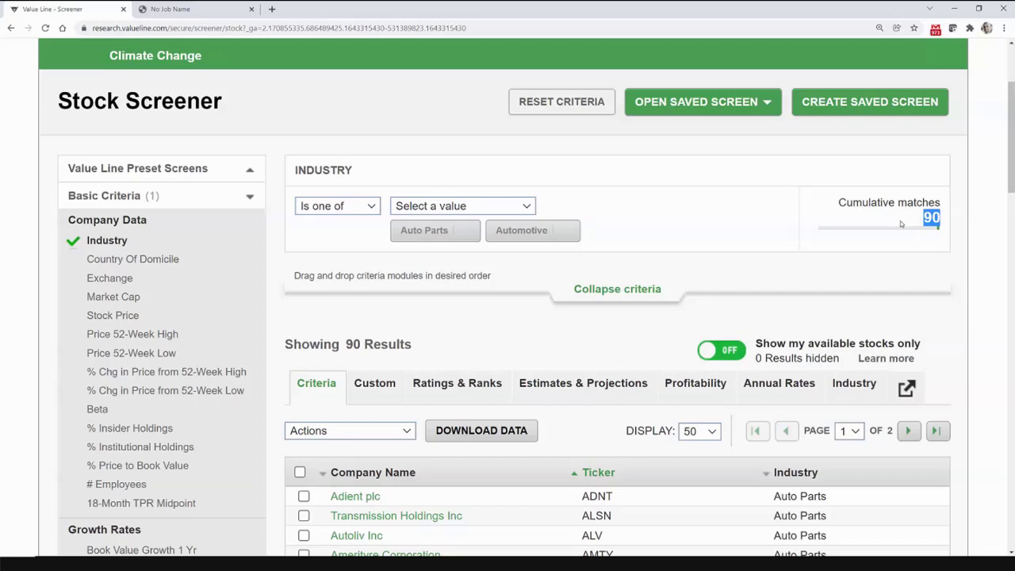
scroll(602, 286, "down", 4)
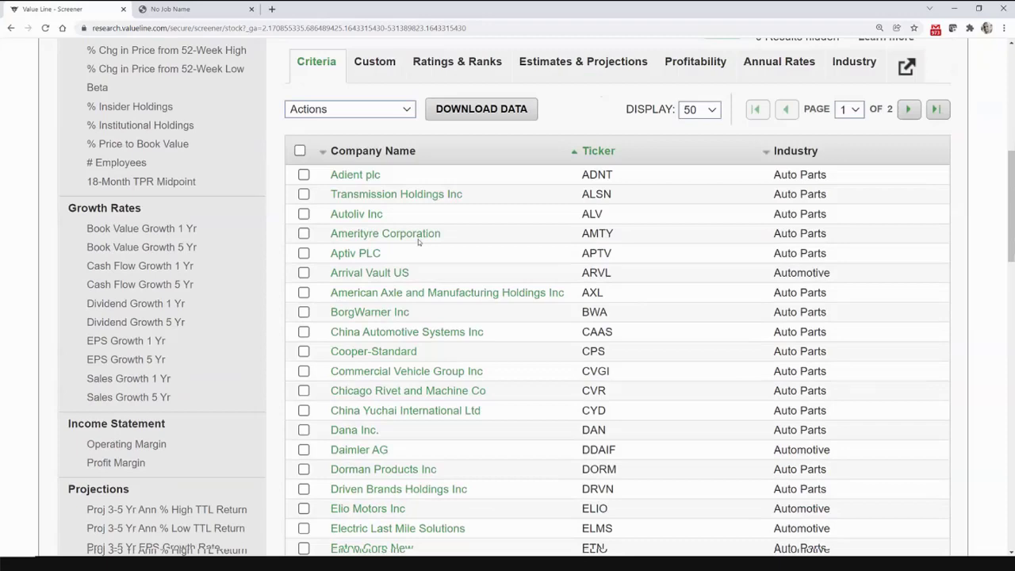
scroll(121, 255, "up", 2)
scroll(120, 255, "up", 2)
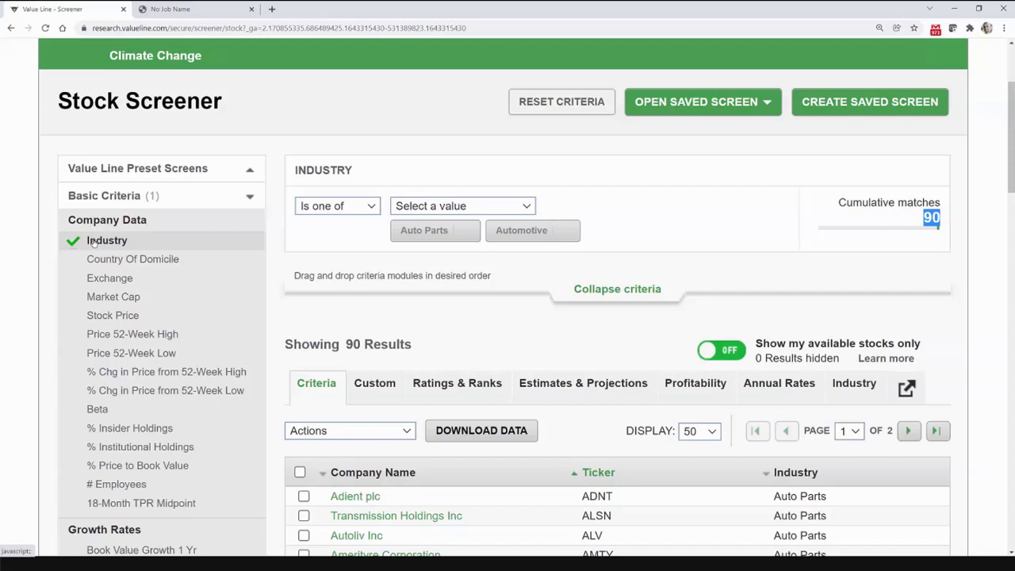
scroll(22, 304, "up", 2)
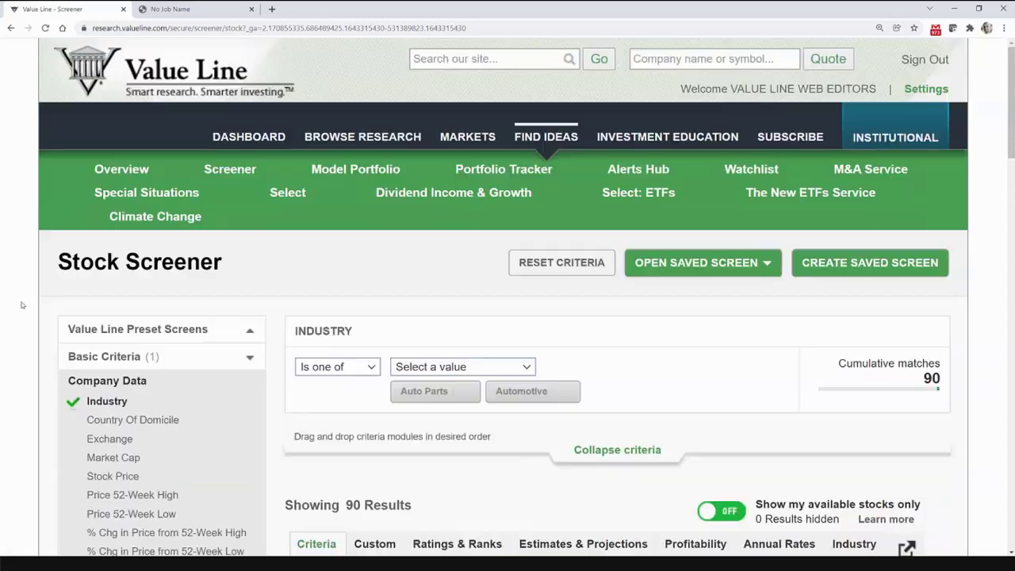